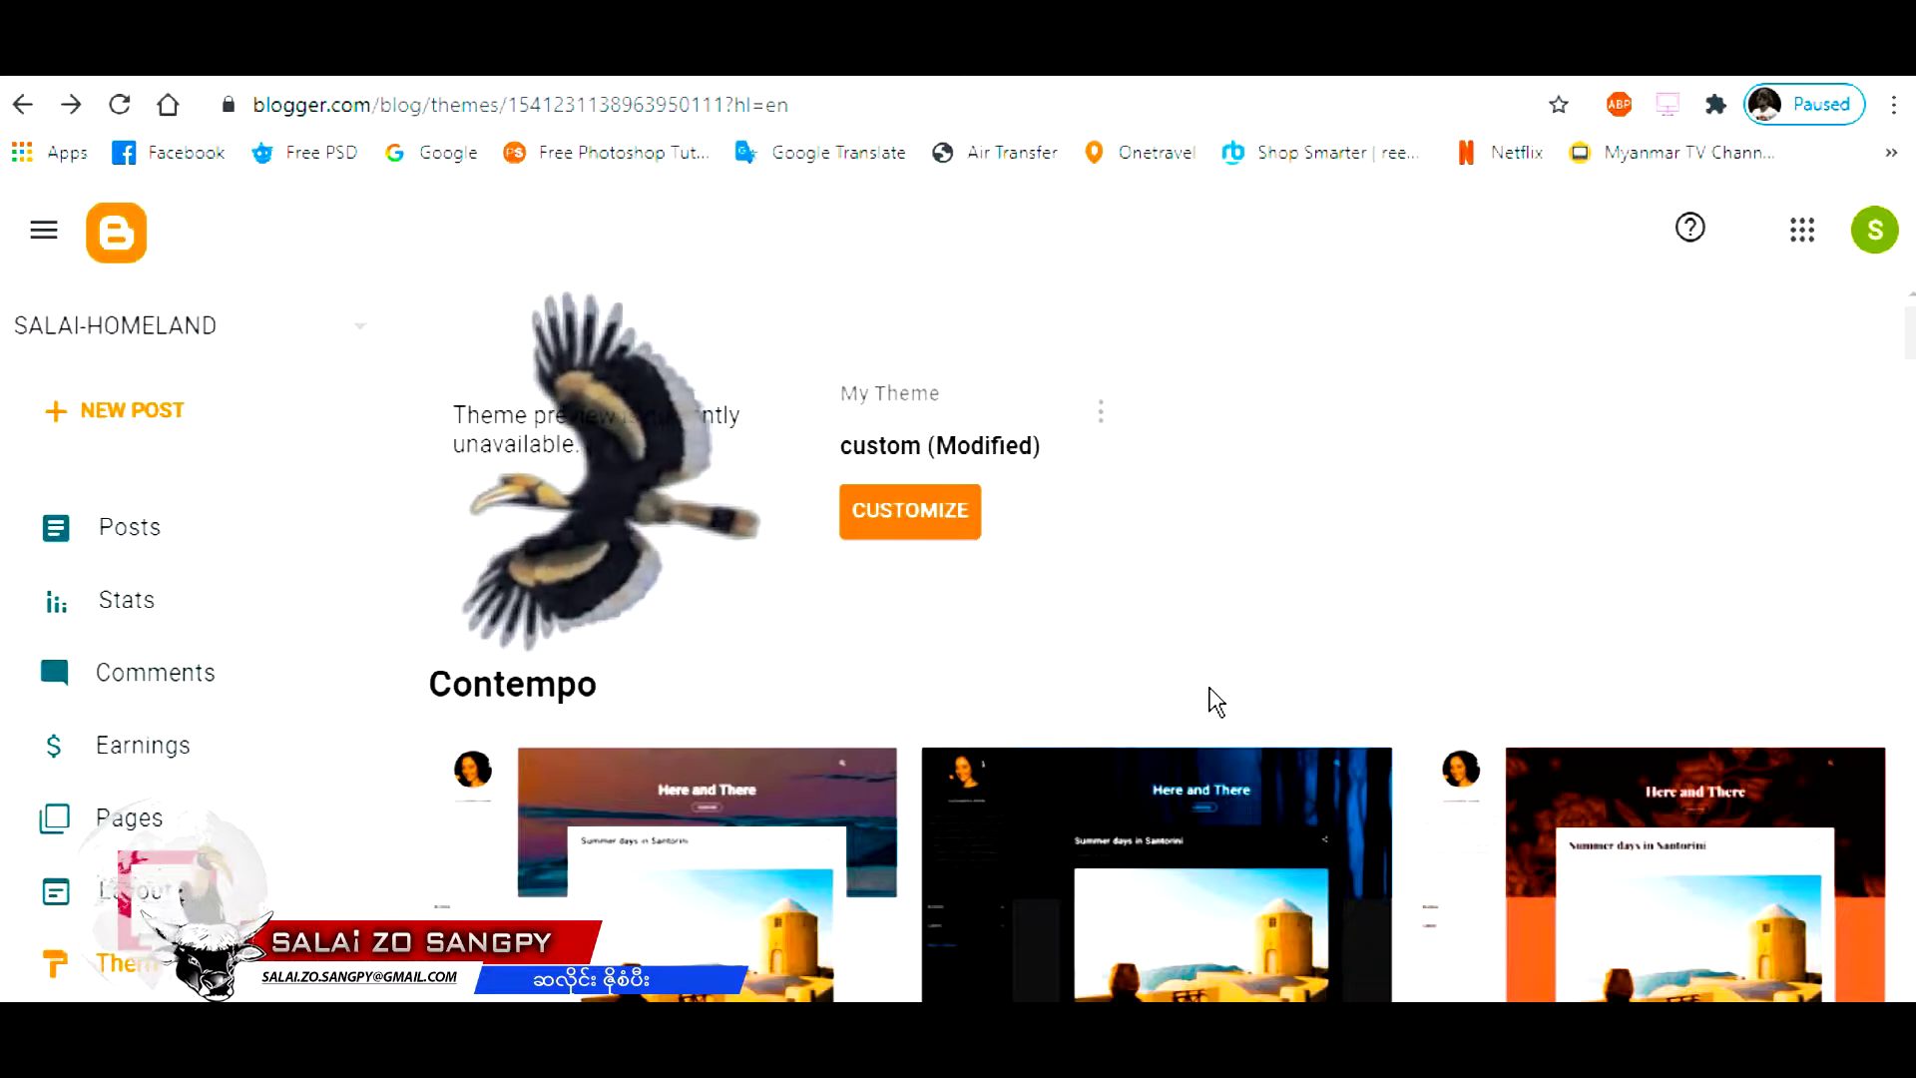
- Scroll the BTemplates Maya page to its Free Download button, then bring the Maya Free folder into view
scroll(1216, 702, down, 10)
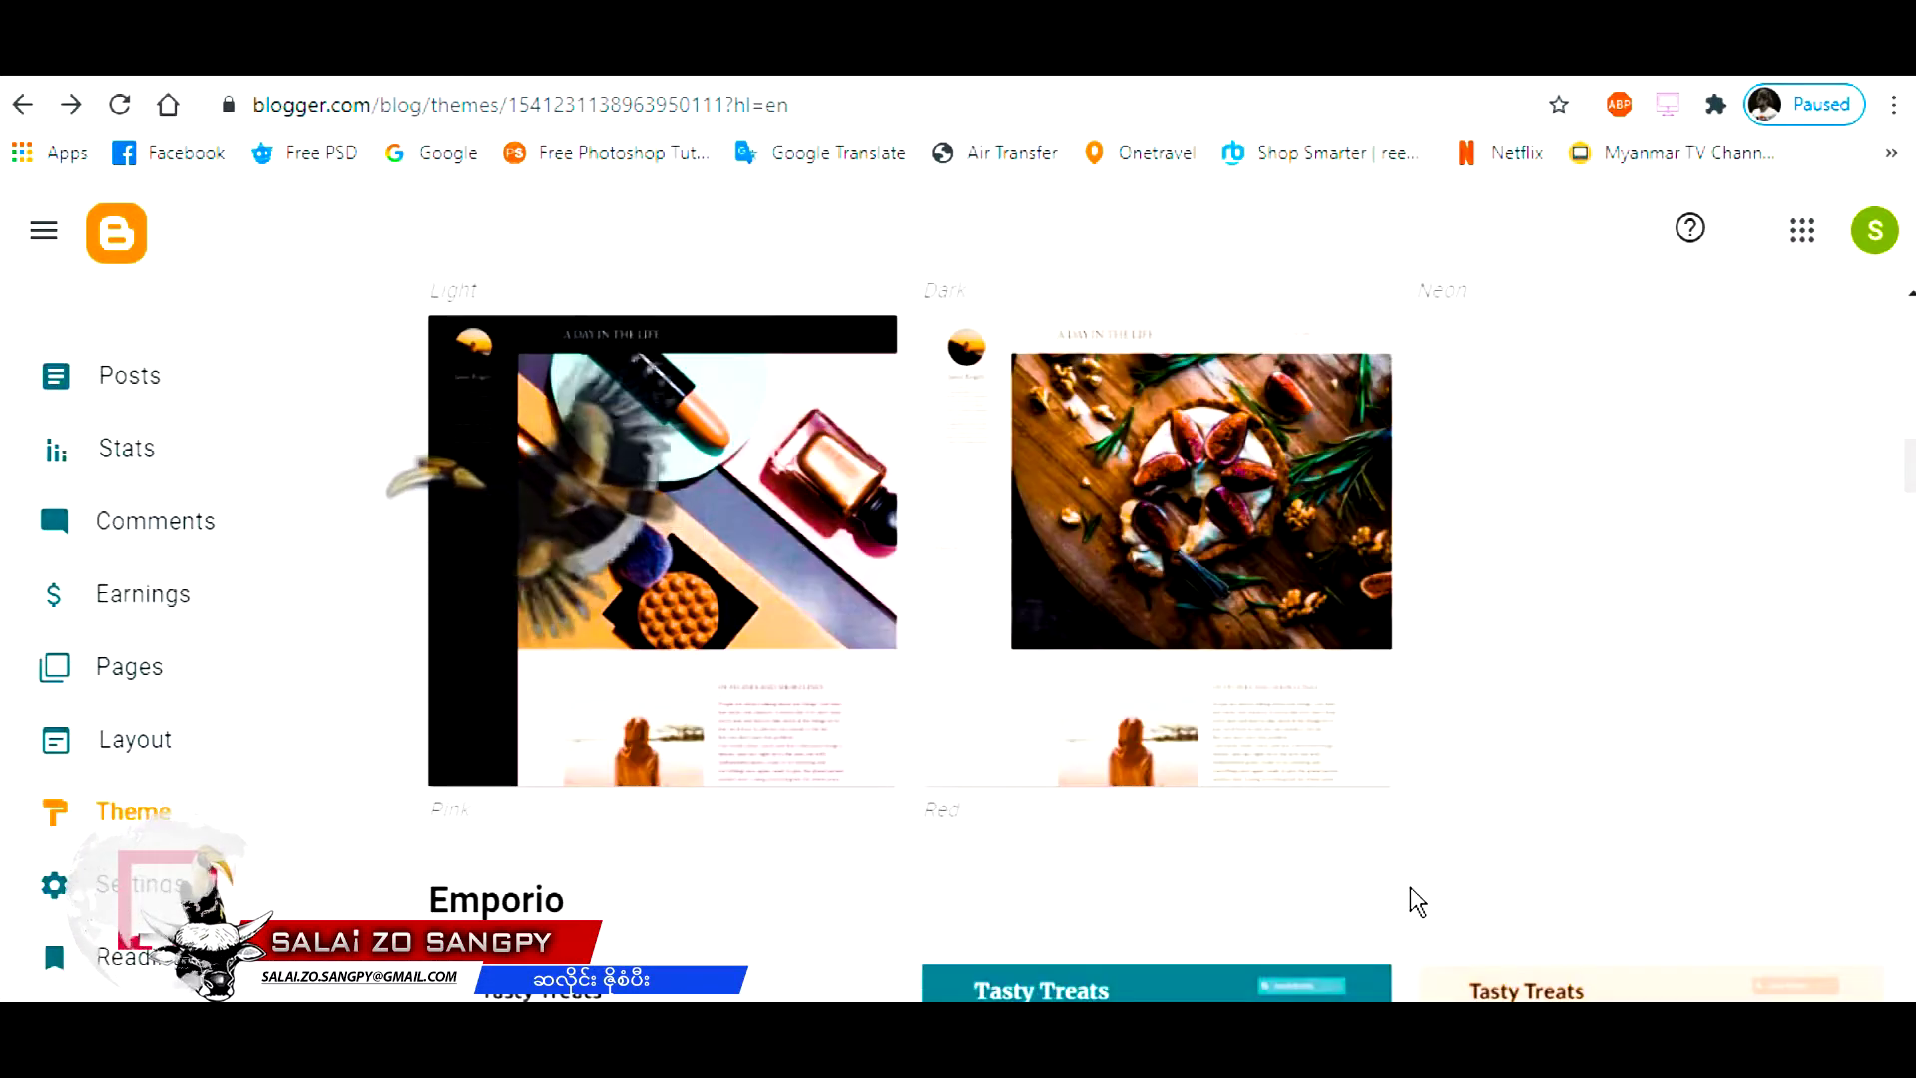
scroll(1413, 902, down, 15)
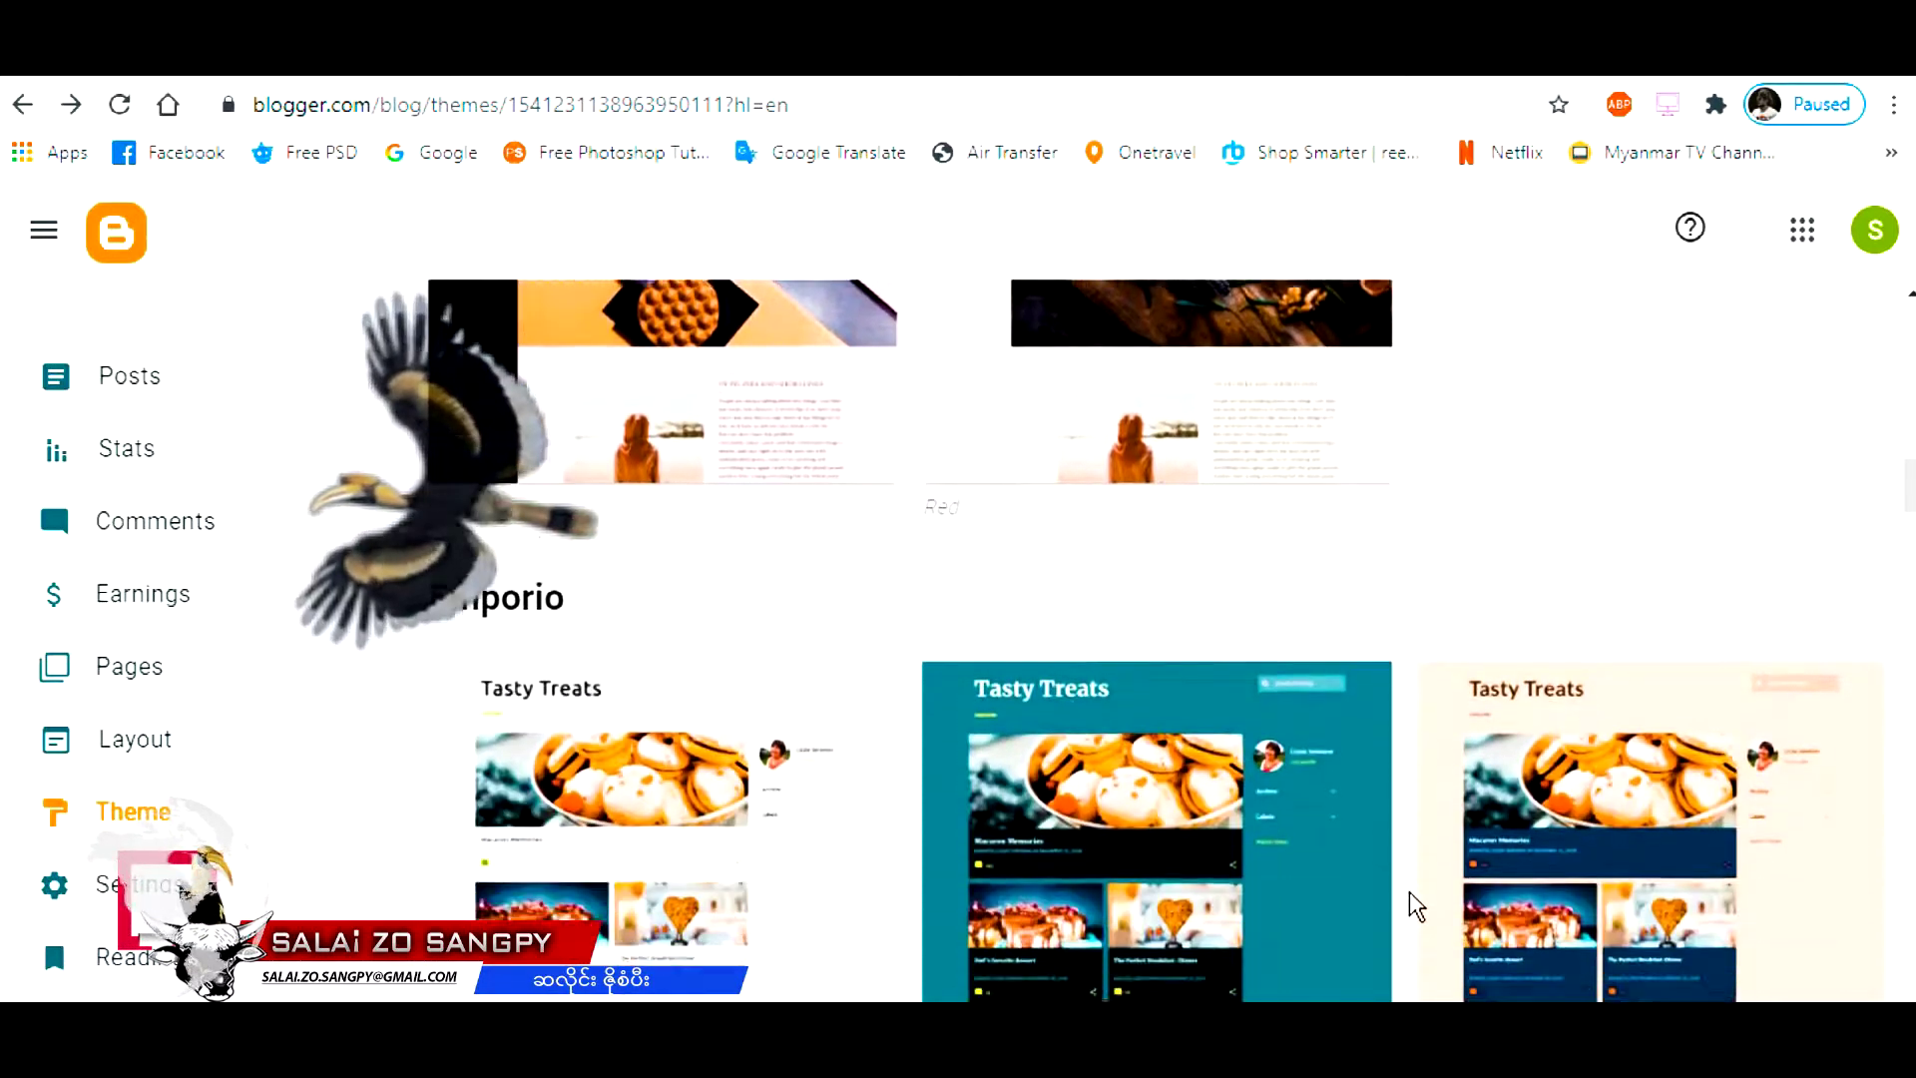
scroll(1413, 902, up, 20)
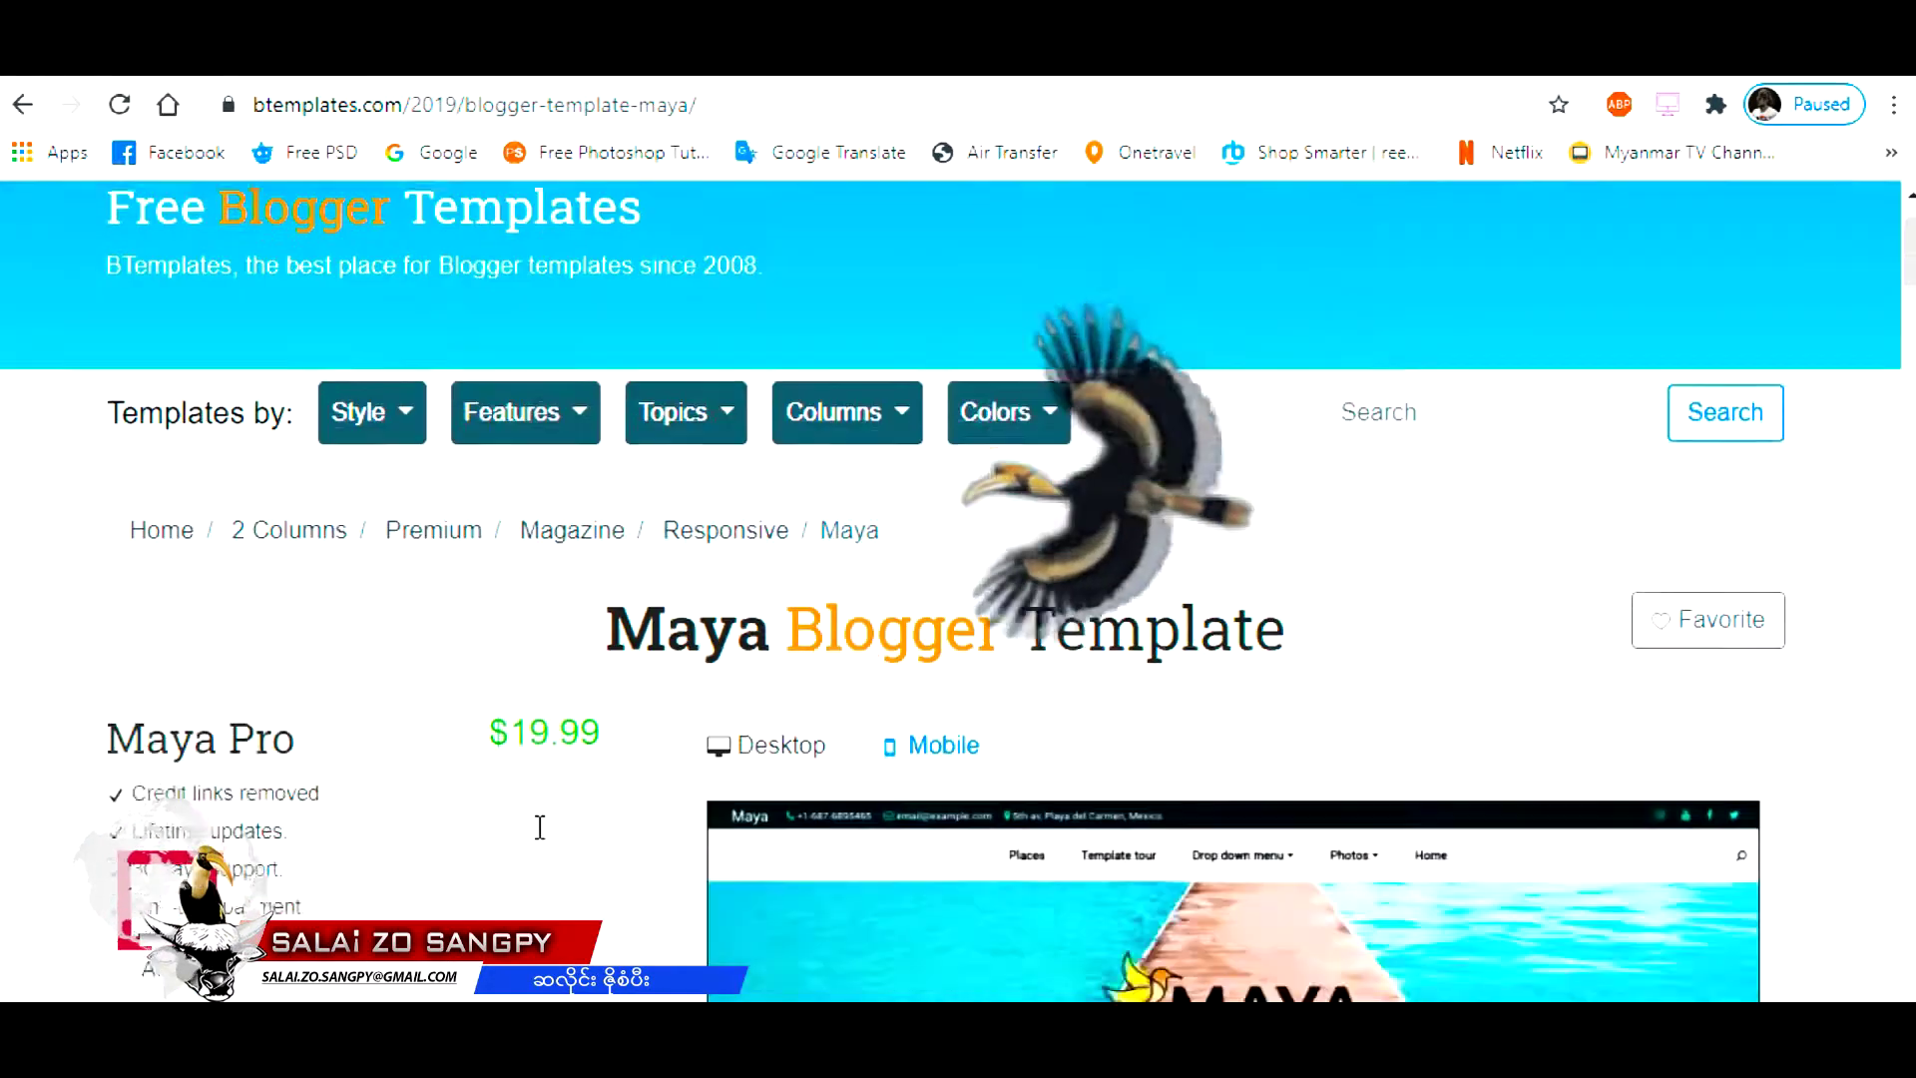
scroll(599, 878, down, 15)
scroll(765, 923, up, 10)
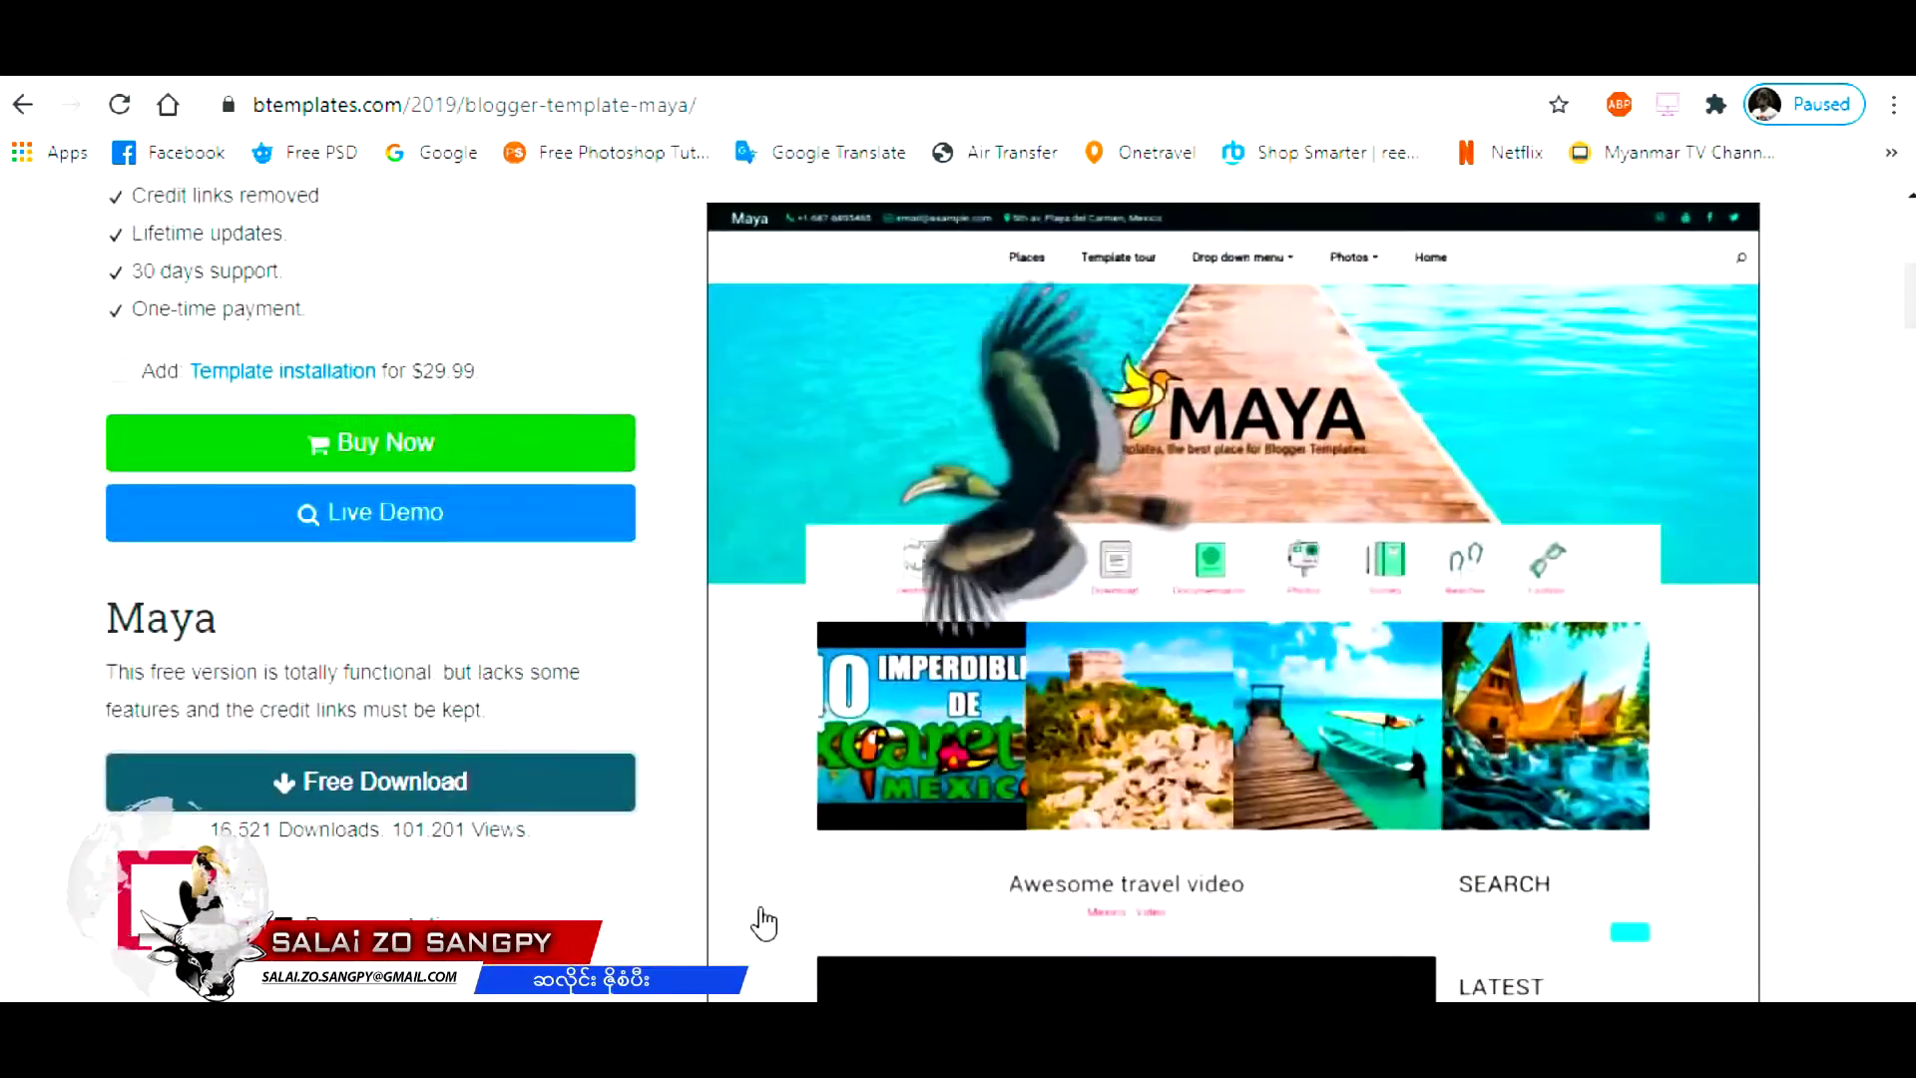
scroll(765, 924, up, 8)
scroll(761, 928, down, 6)
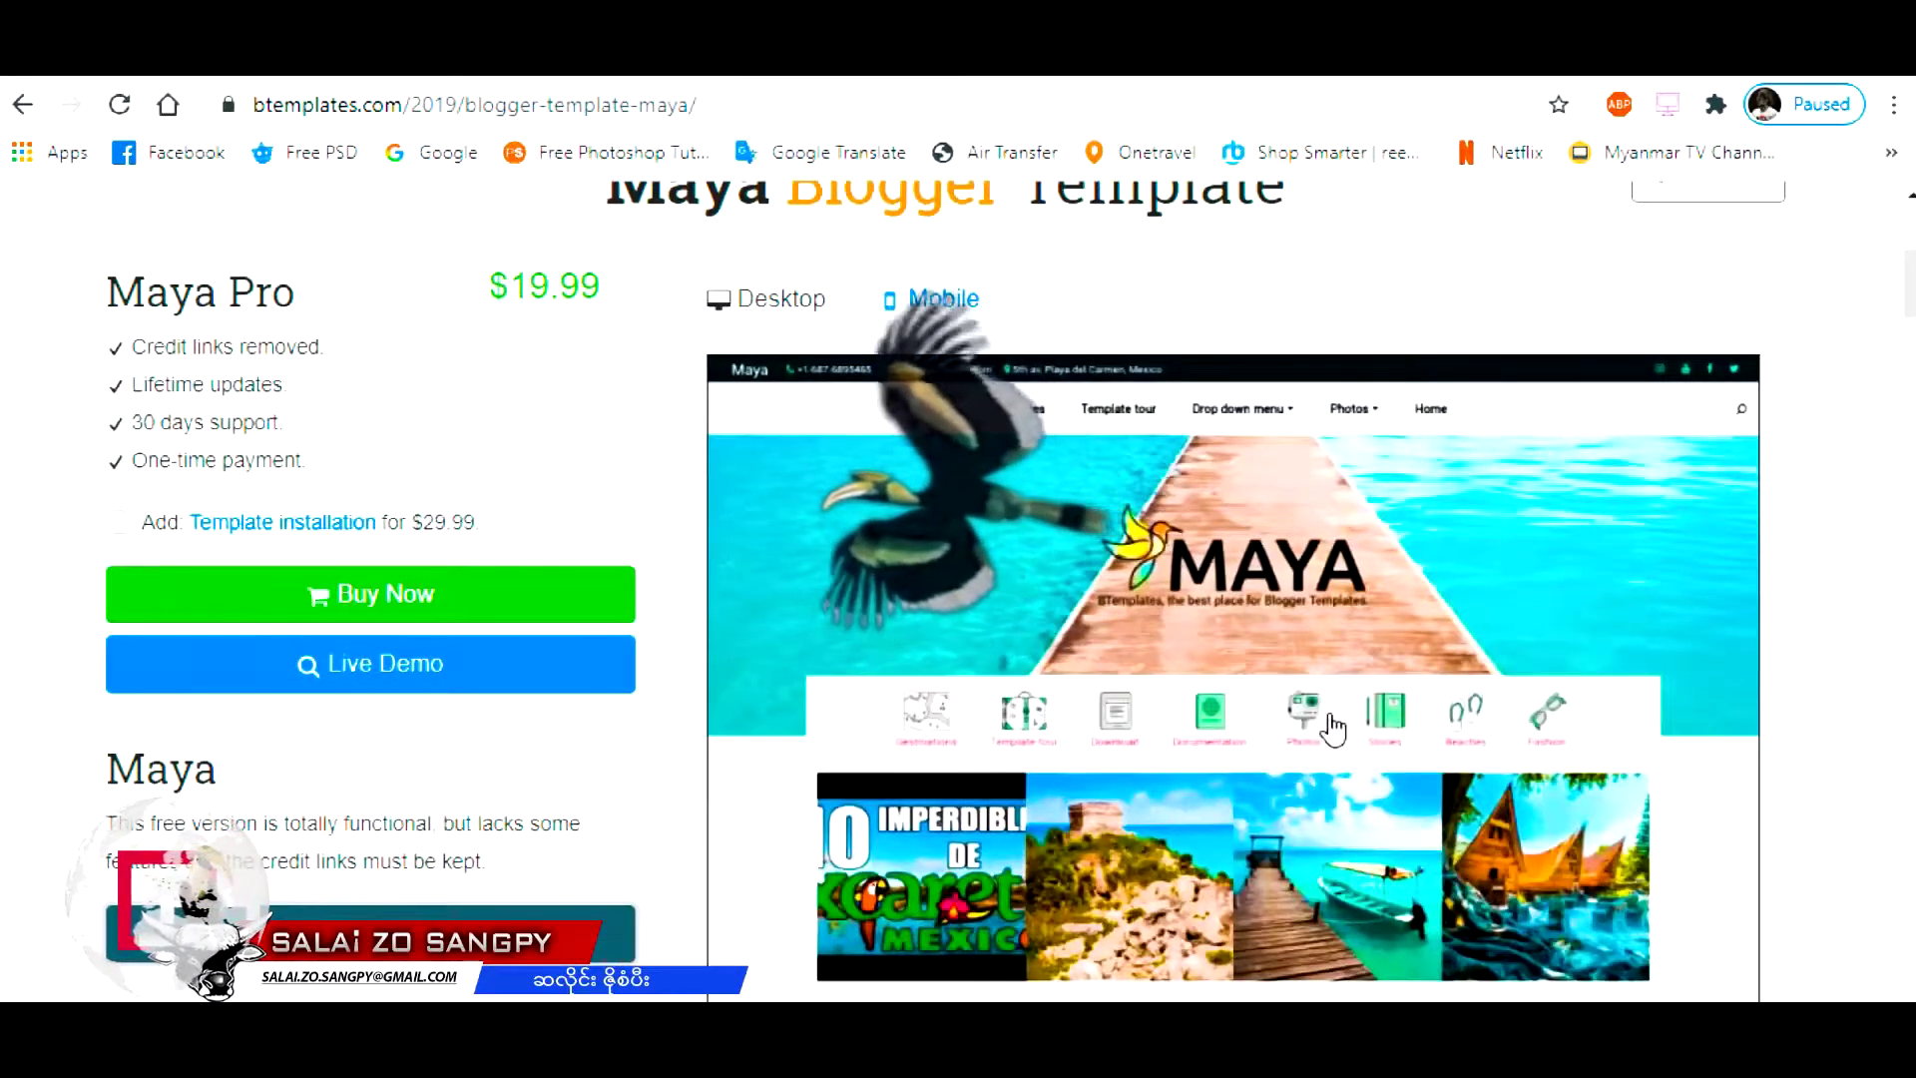
scroll(1182, 778, down, 9)
scroll(1182, 848, up, 4)
scroll(1180, 839, up, 4)
scroll(844, 853, up, 4)
scroll(843, 853, down, 4)
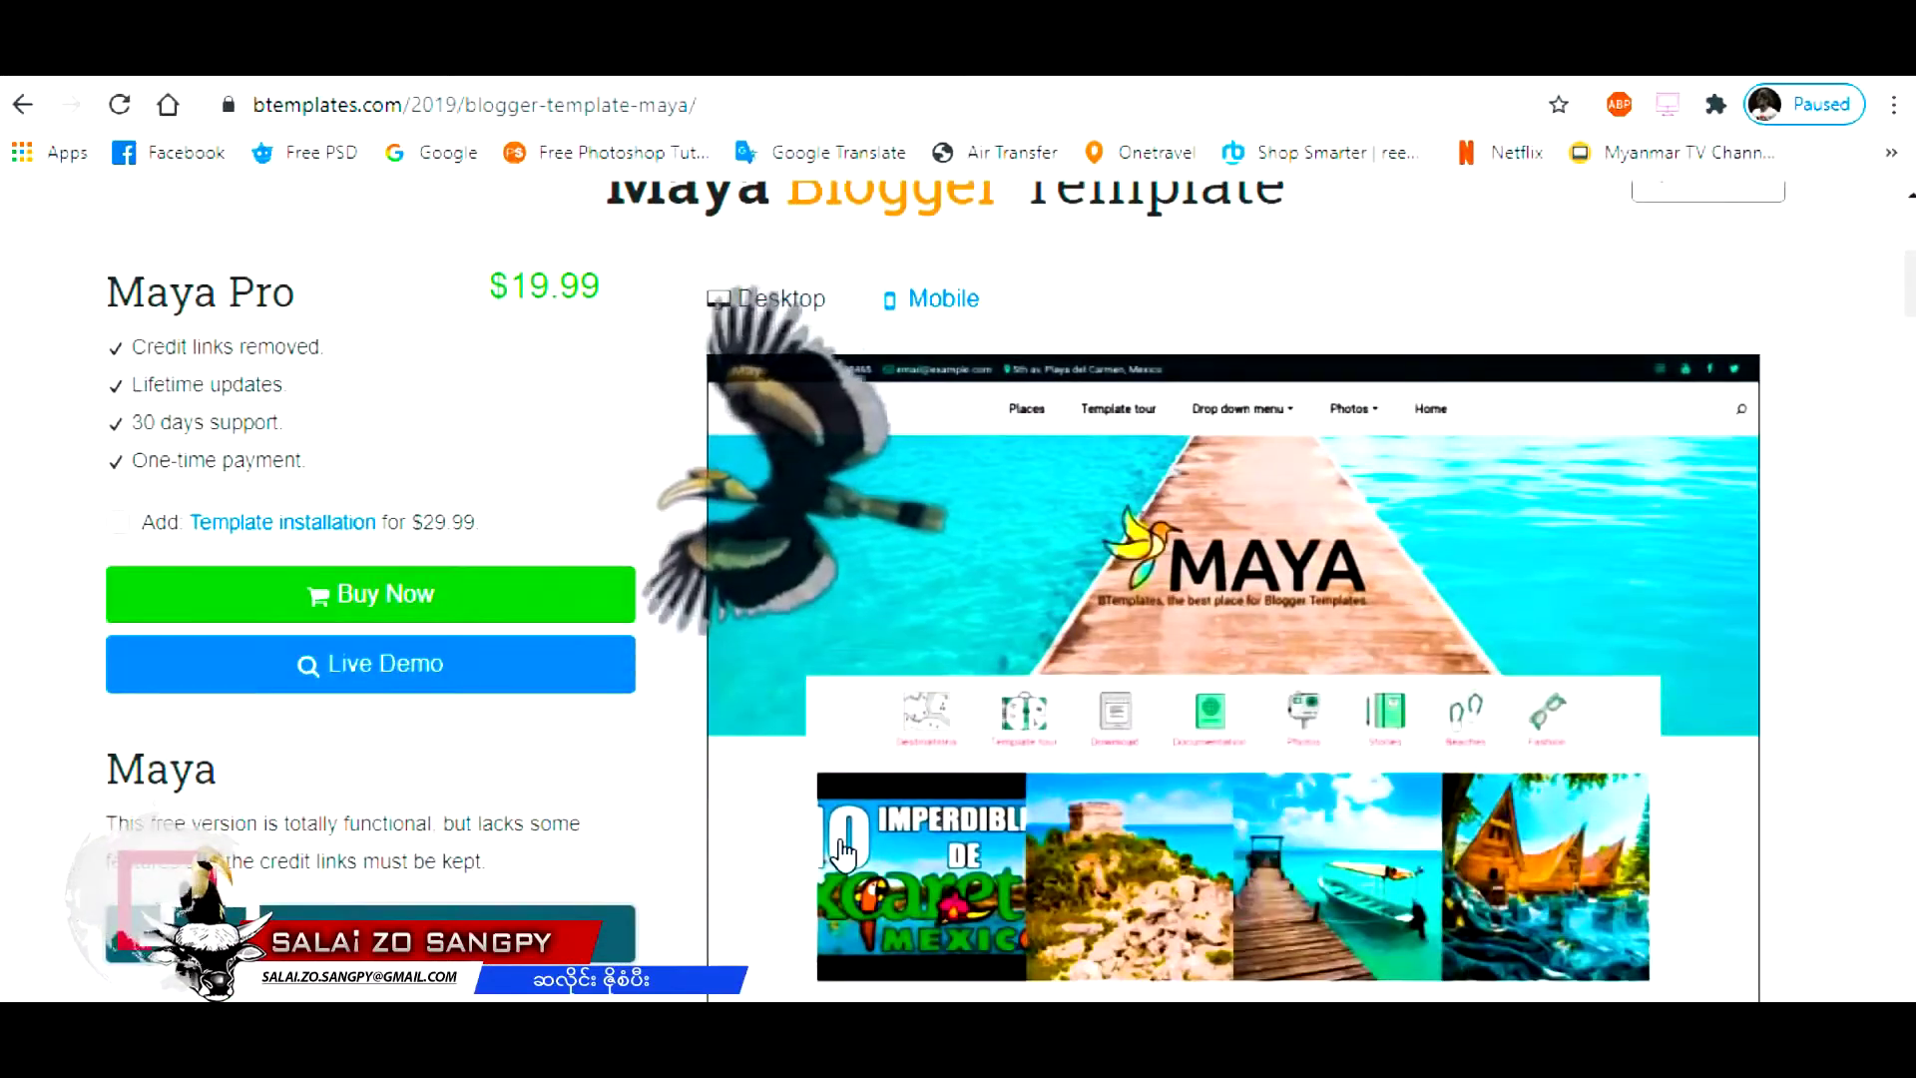
scroll(843, 854, up, 3)
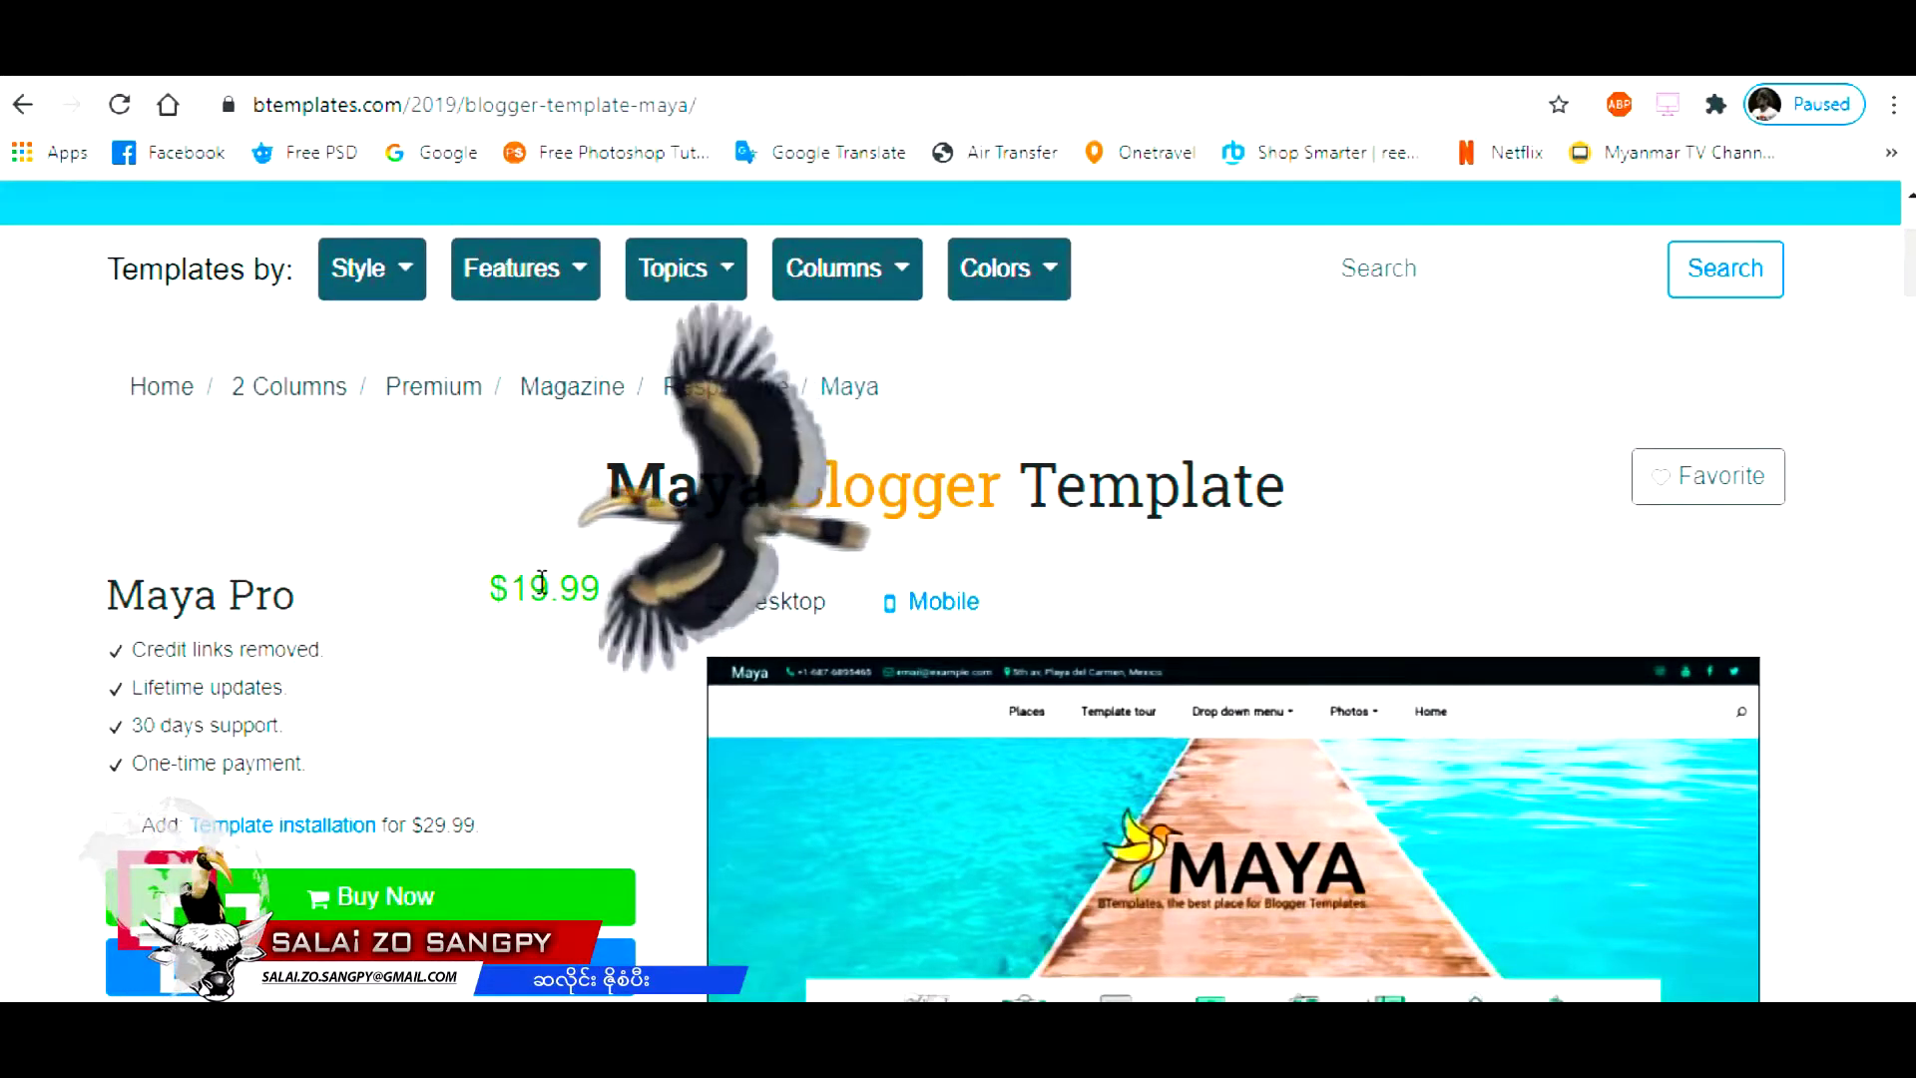
scroll(522, 648, down, 5)
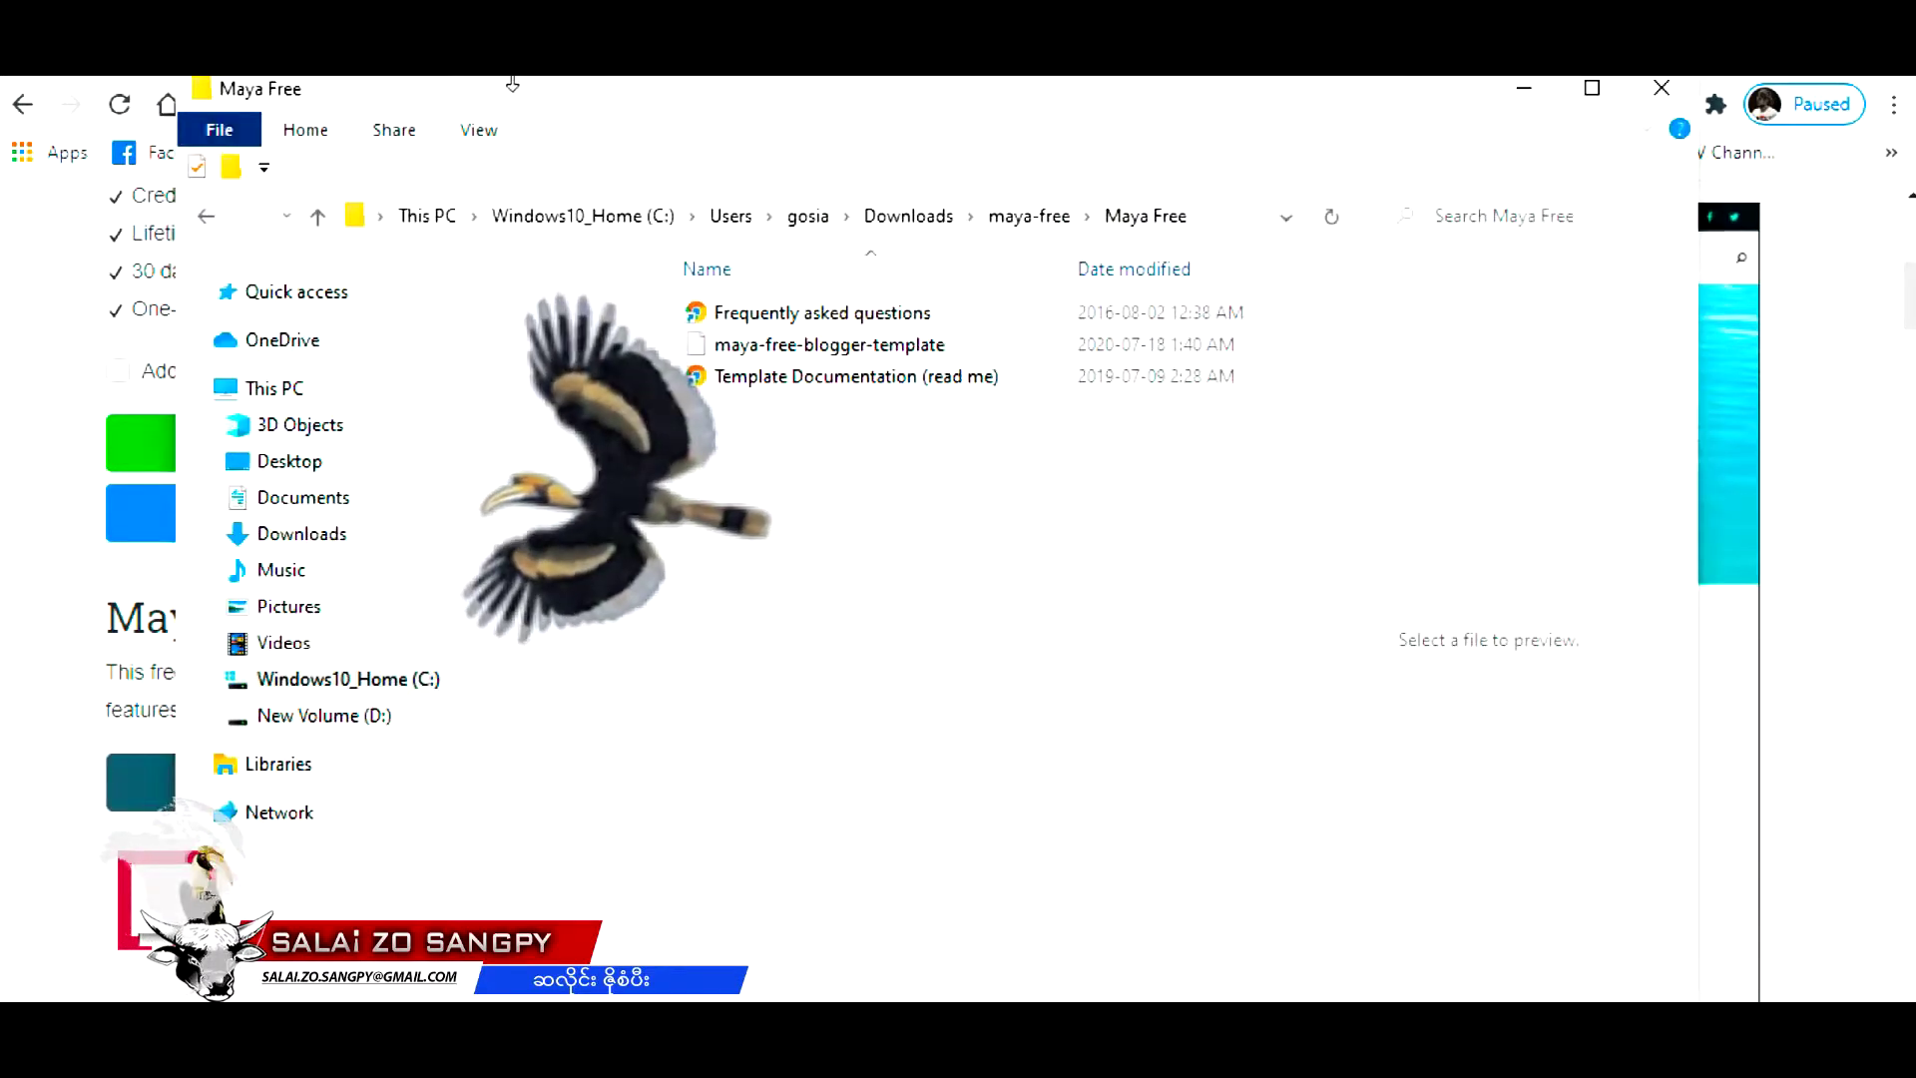
drag(331, 107, 211, 72)
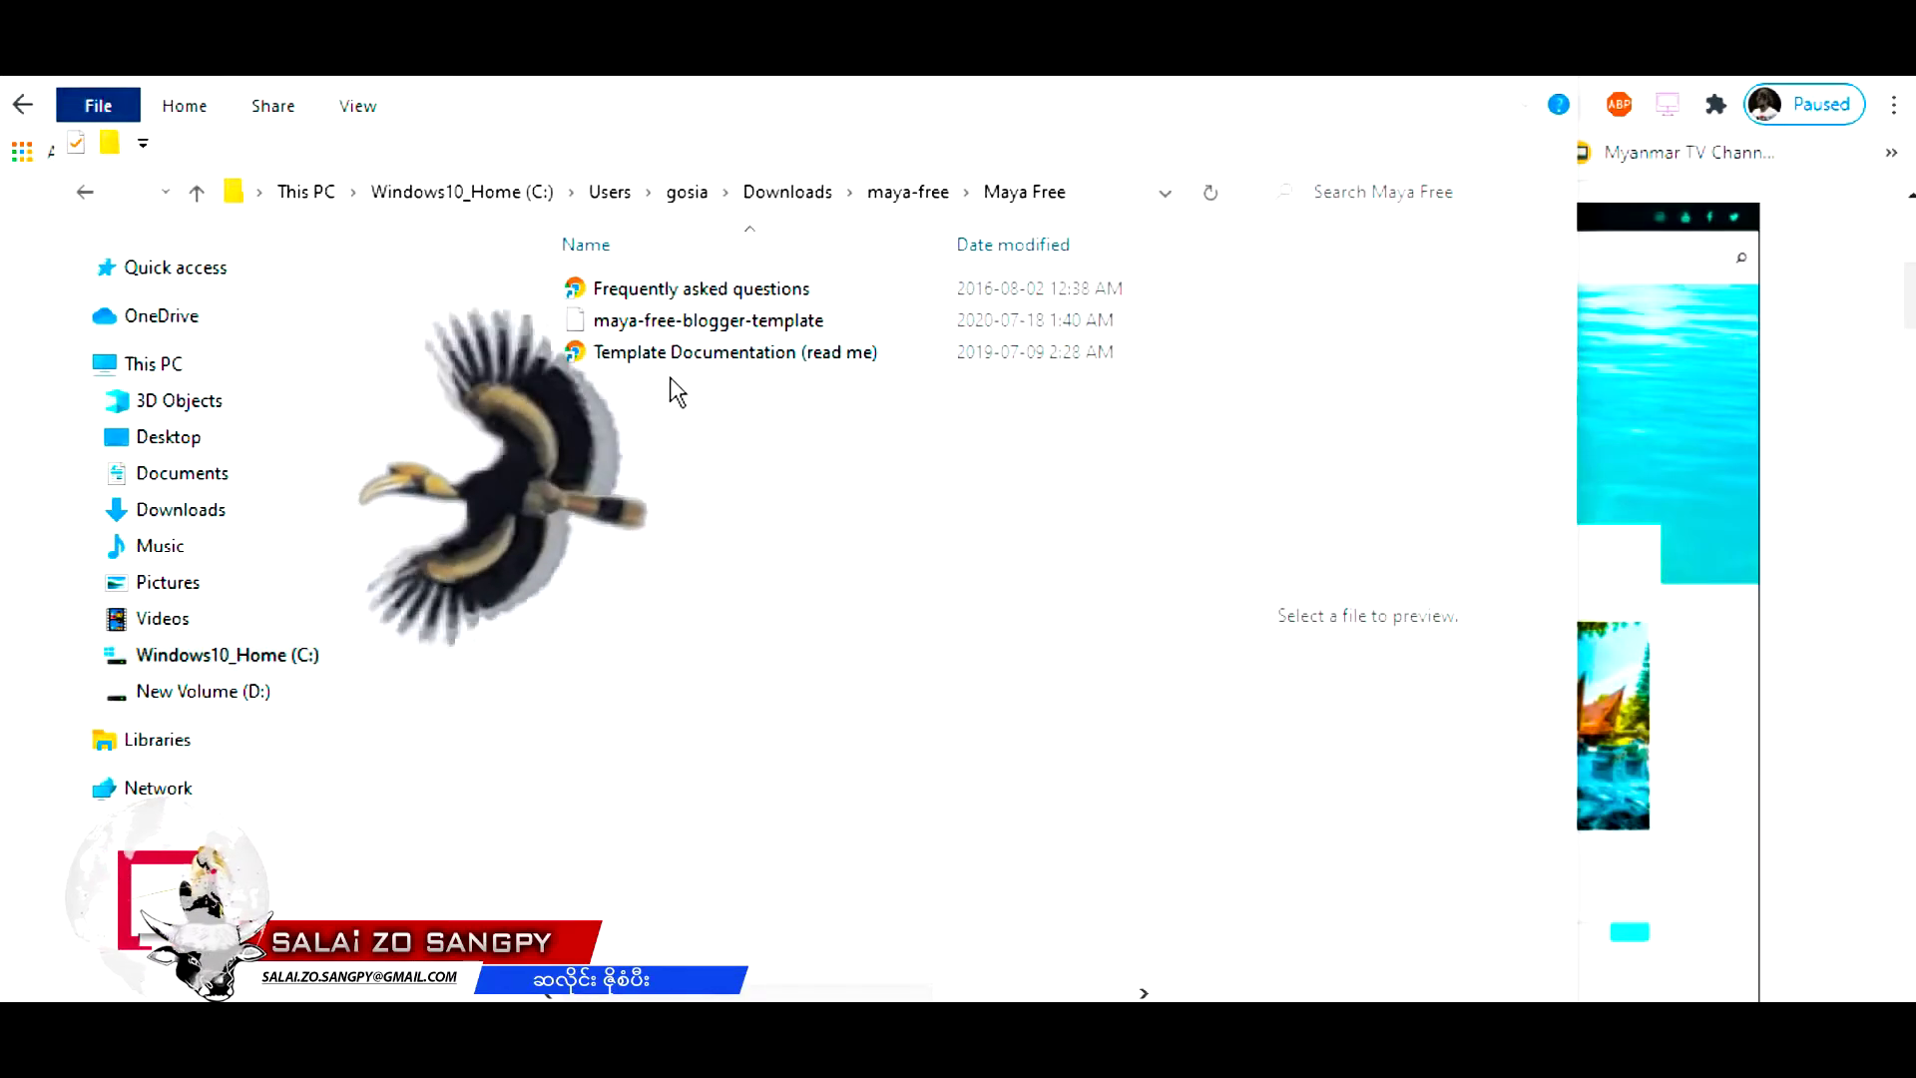
- Preview the maya-free-blogger-template XML file, then go back to Blogger's Theme page
click(720, 322)
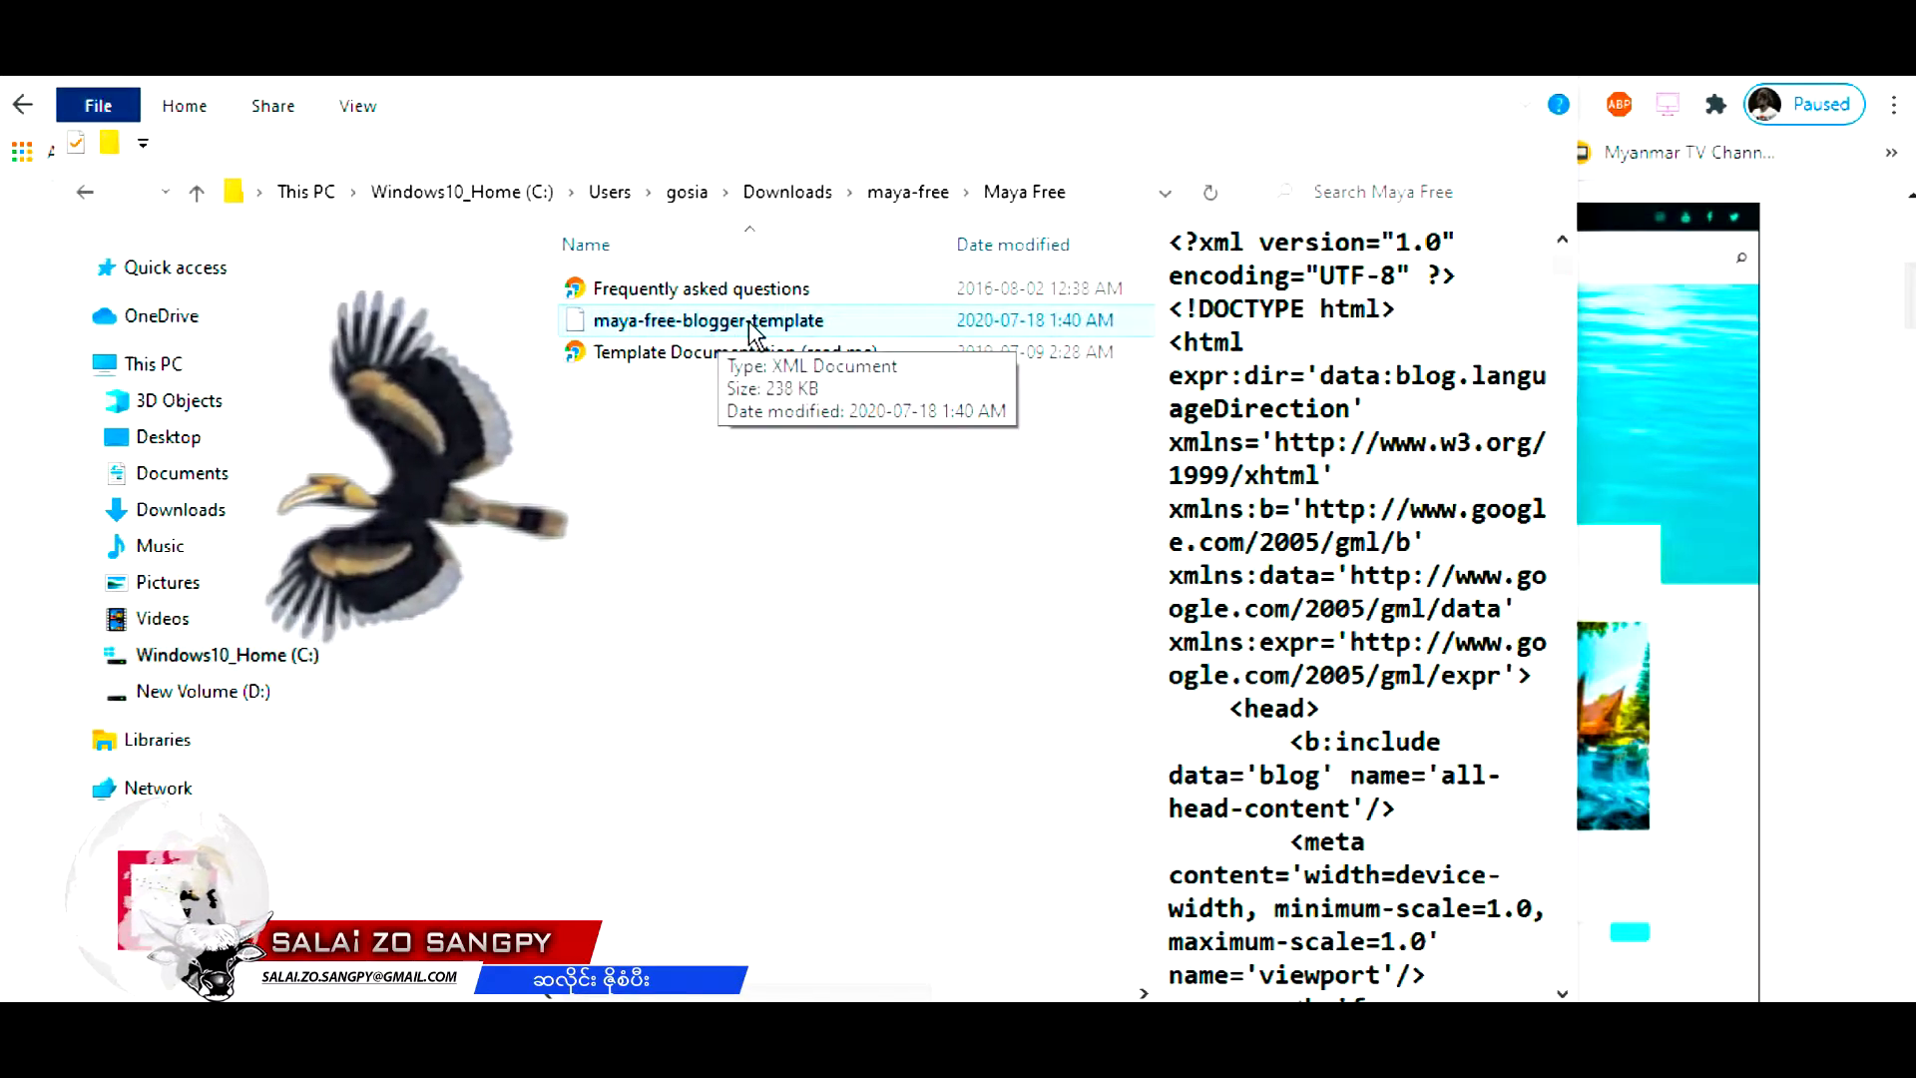
click(832, 519)
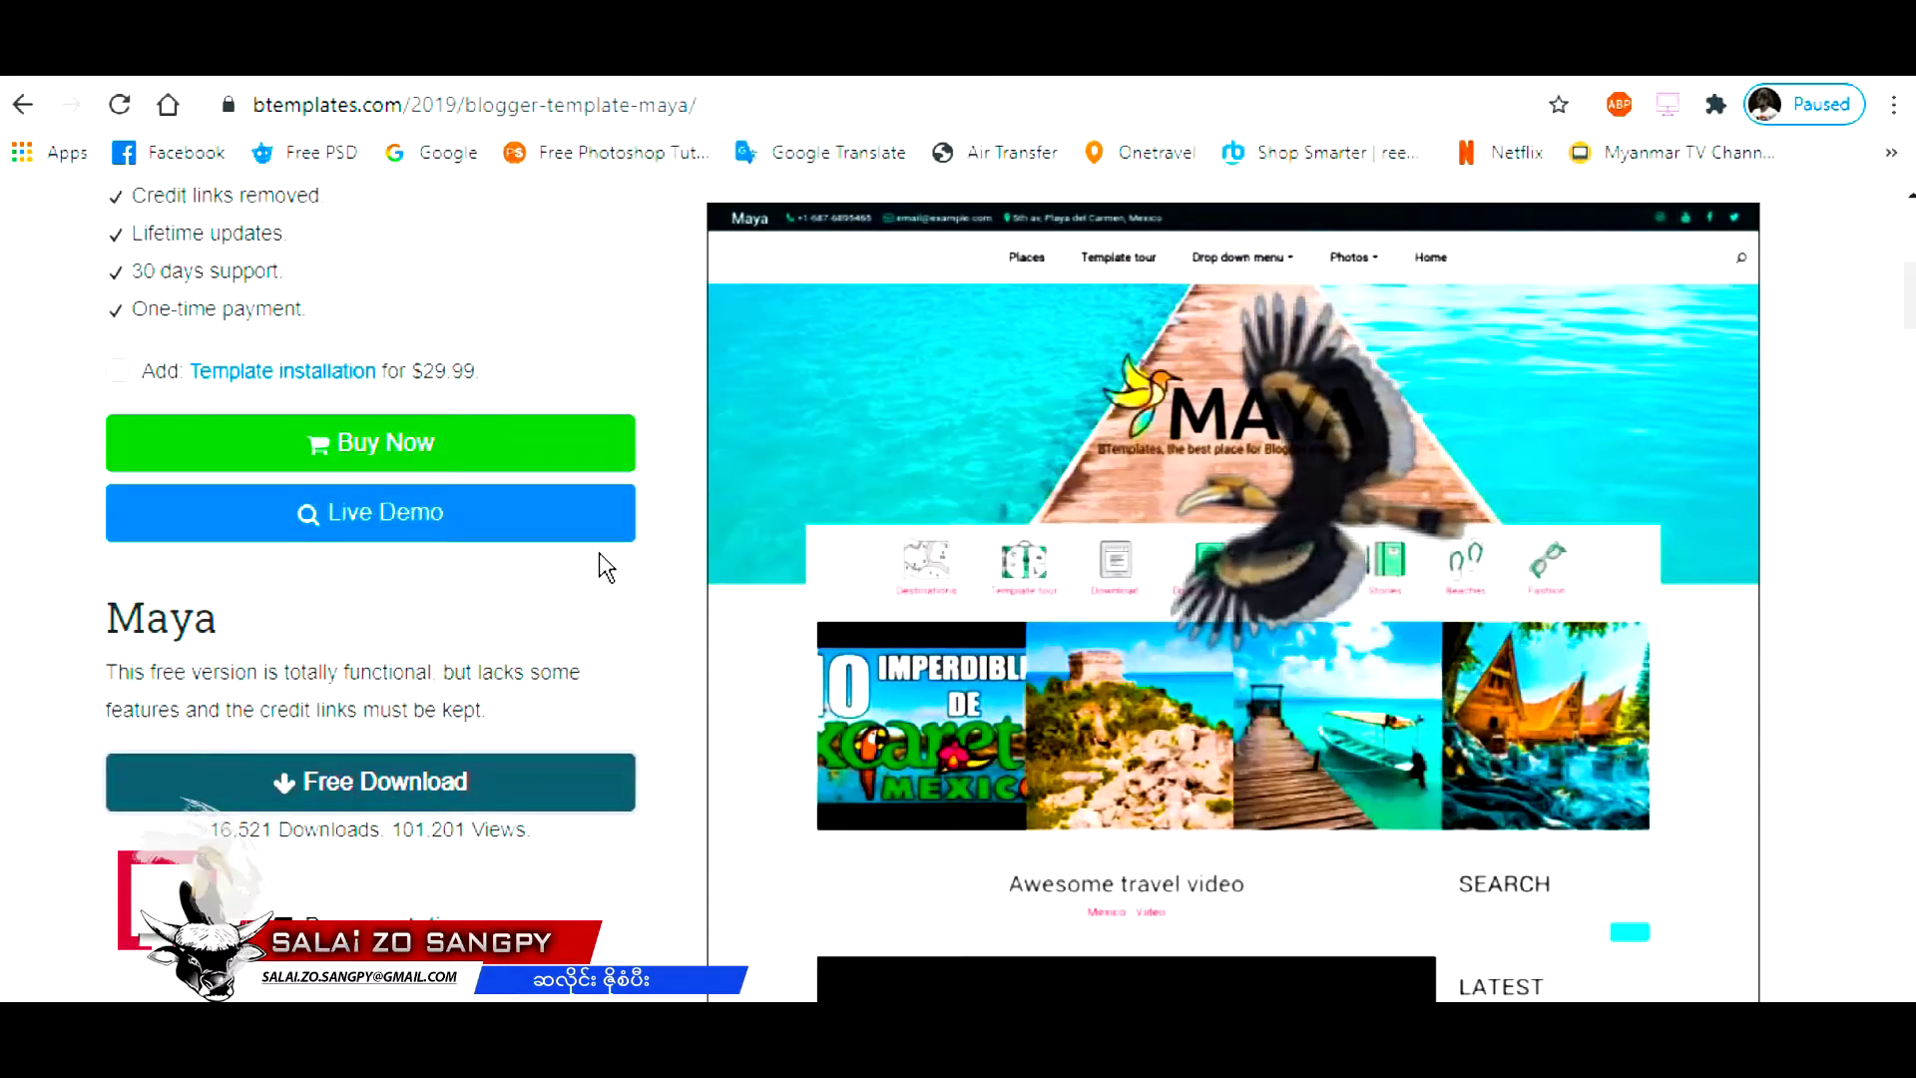
key(alt+Left)
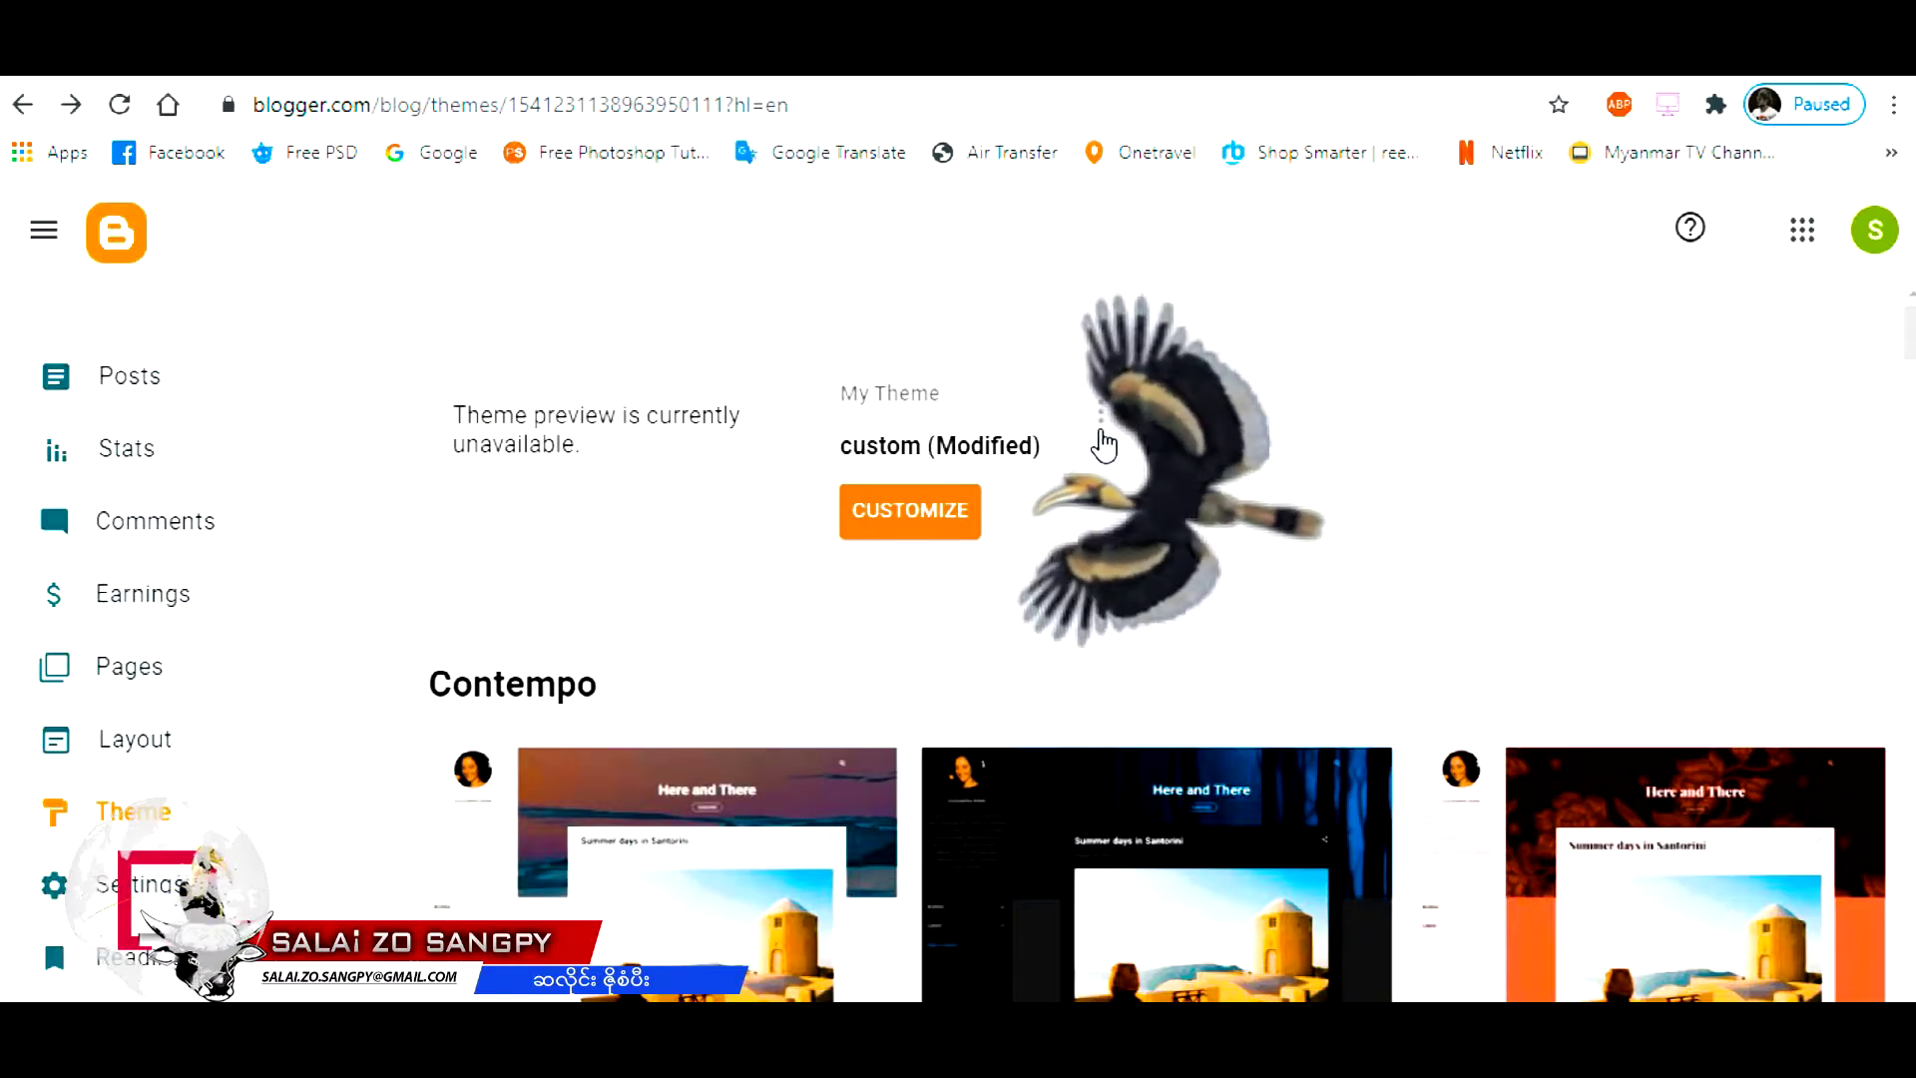
- Restore the theme by uploading maya-free-blogger-template.xml from Downloads > maya-free > Maya Free
click(977, 517)
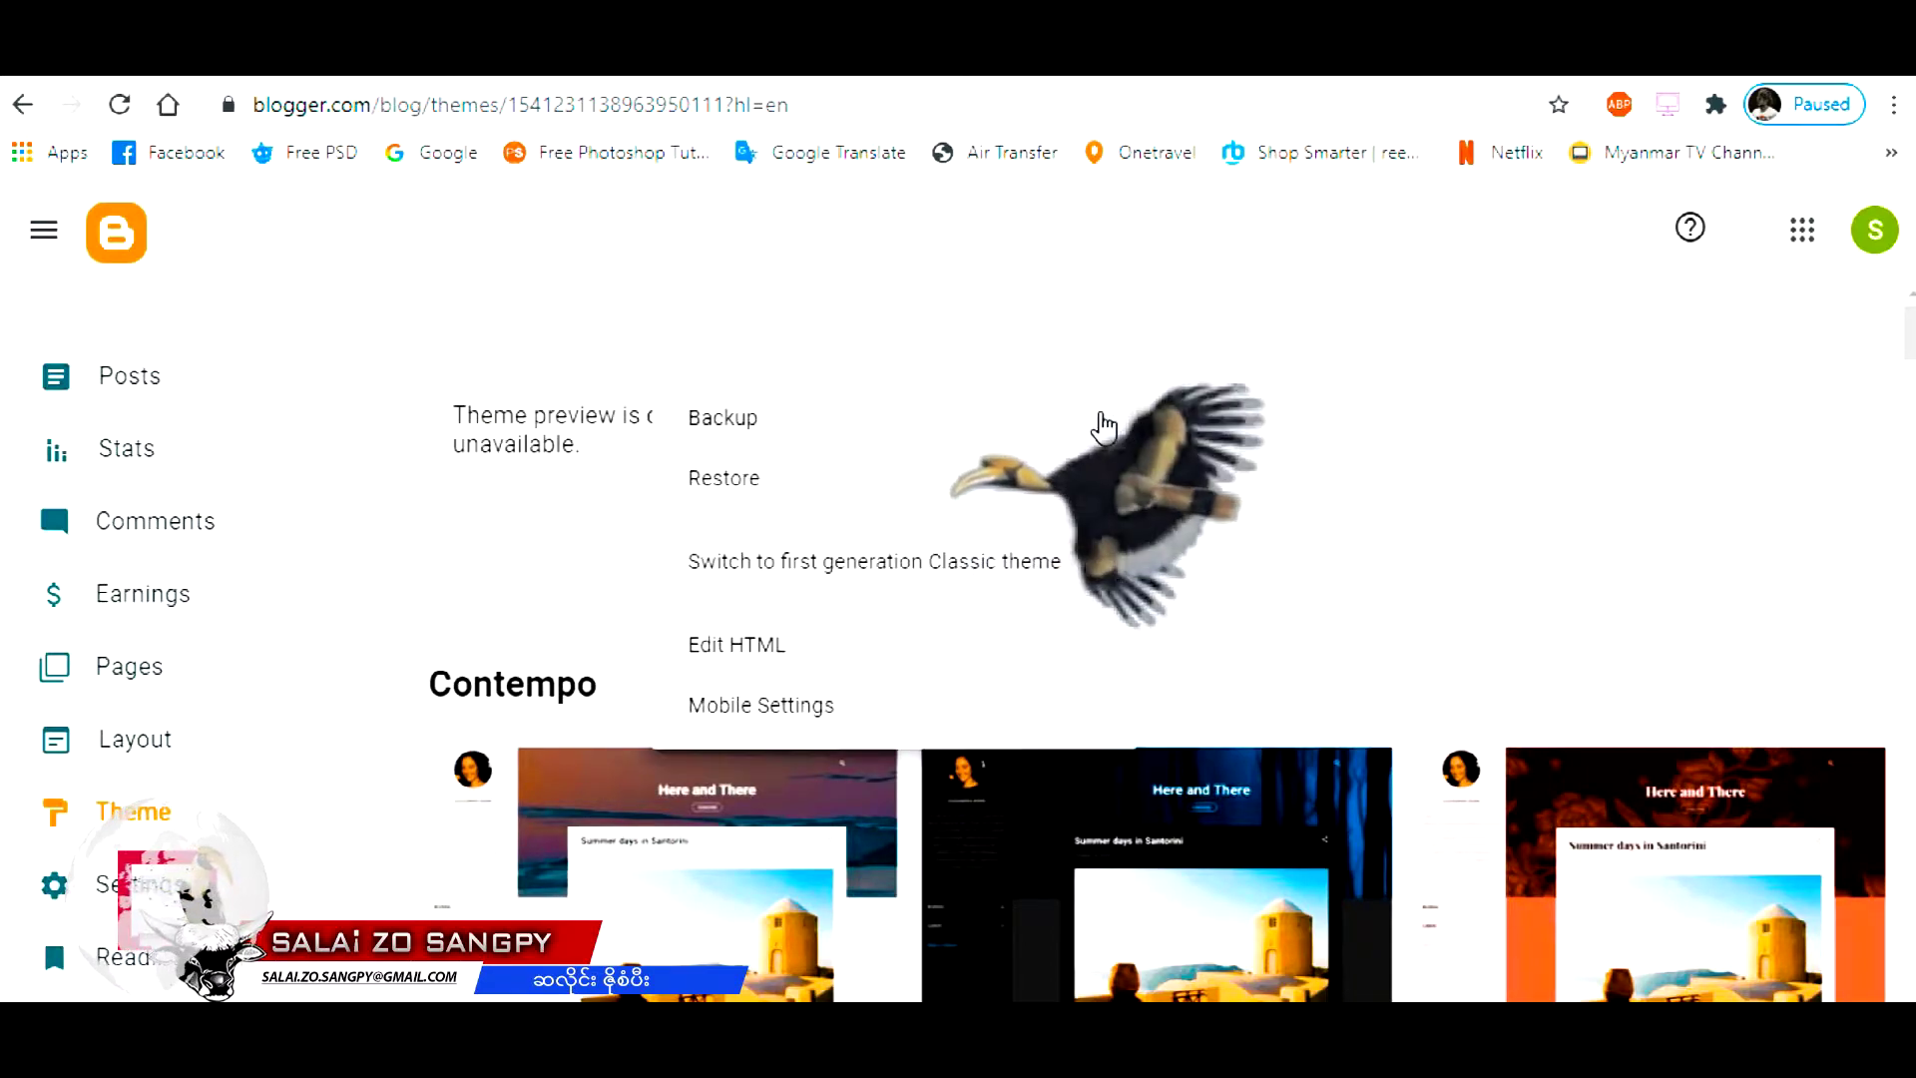
click(741, 497)
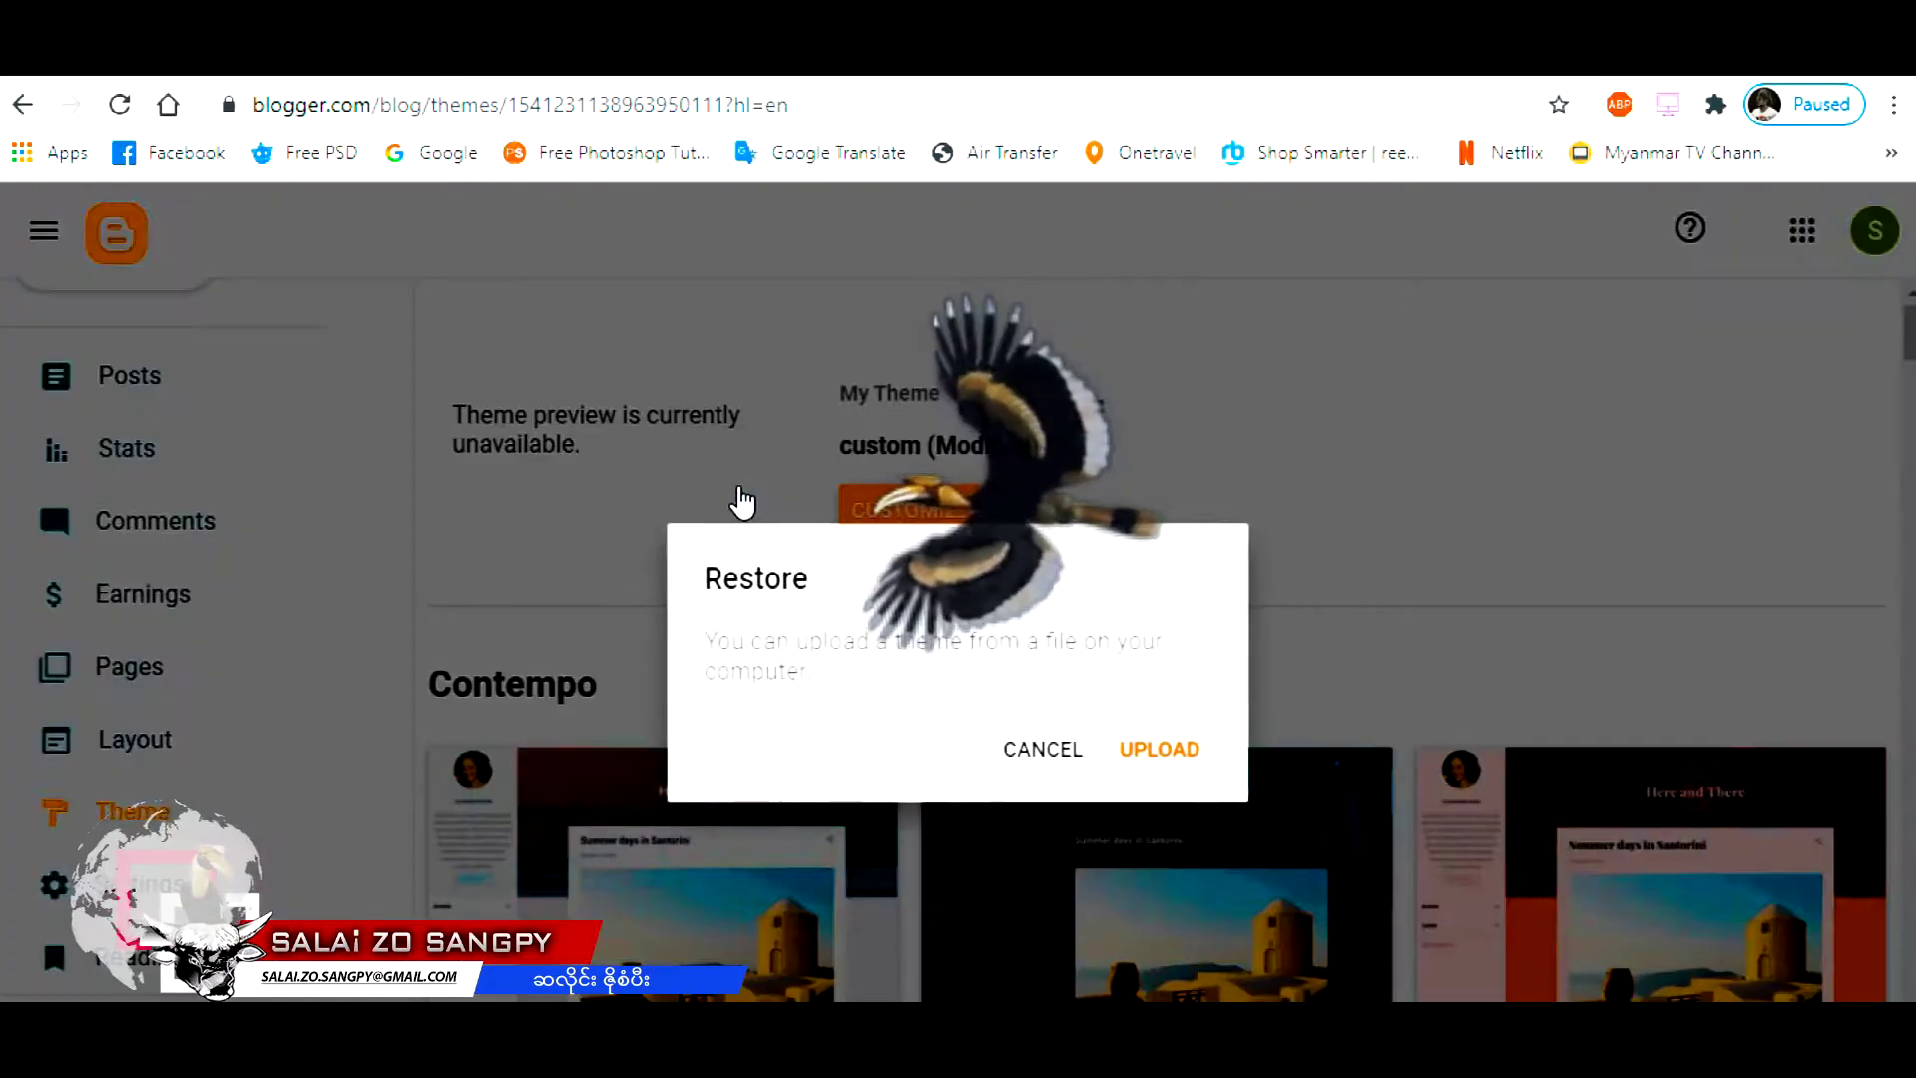
click(1146, 768)
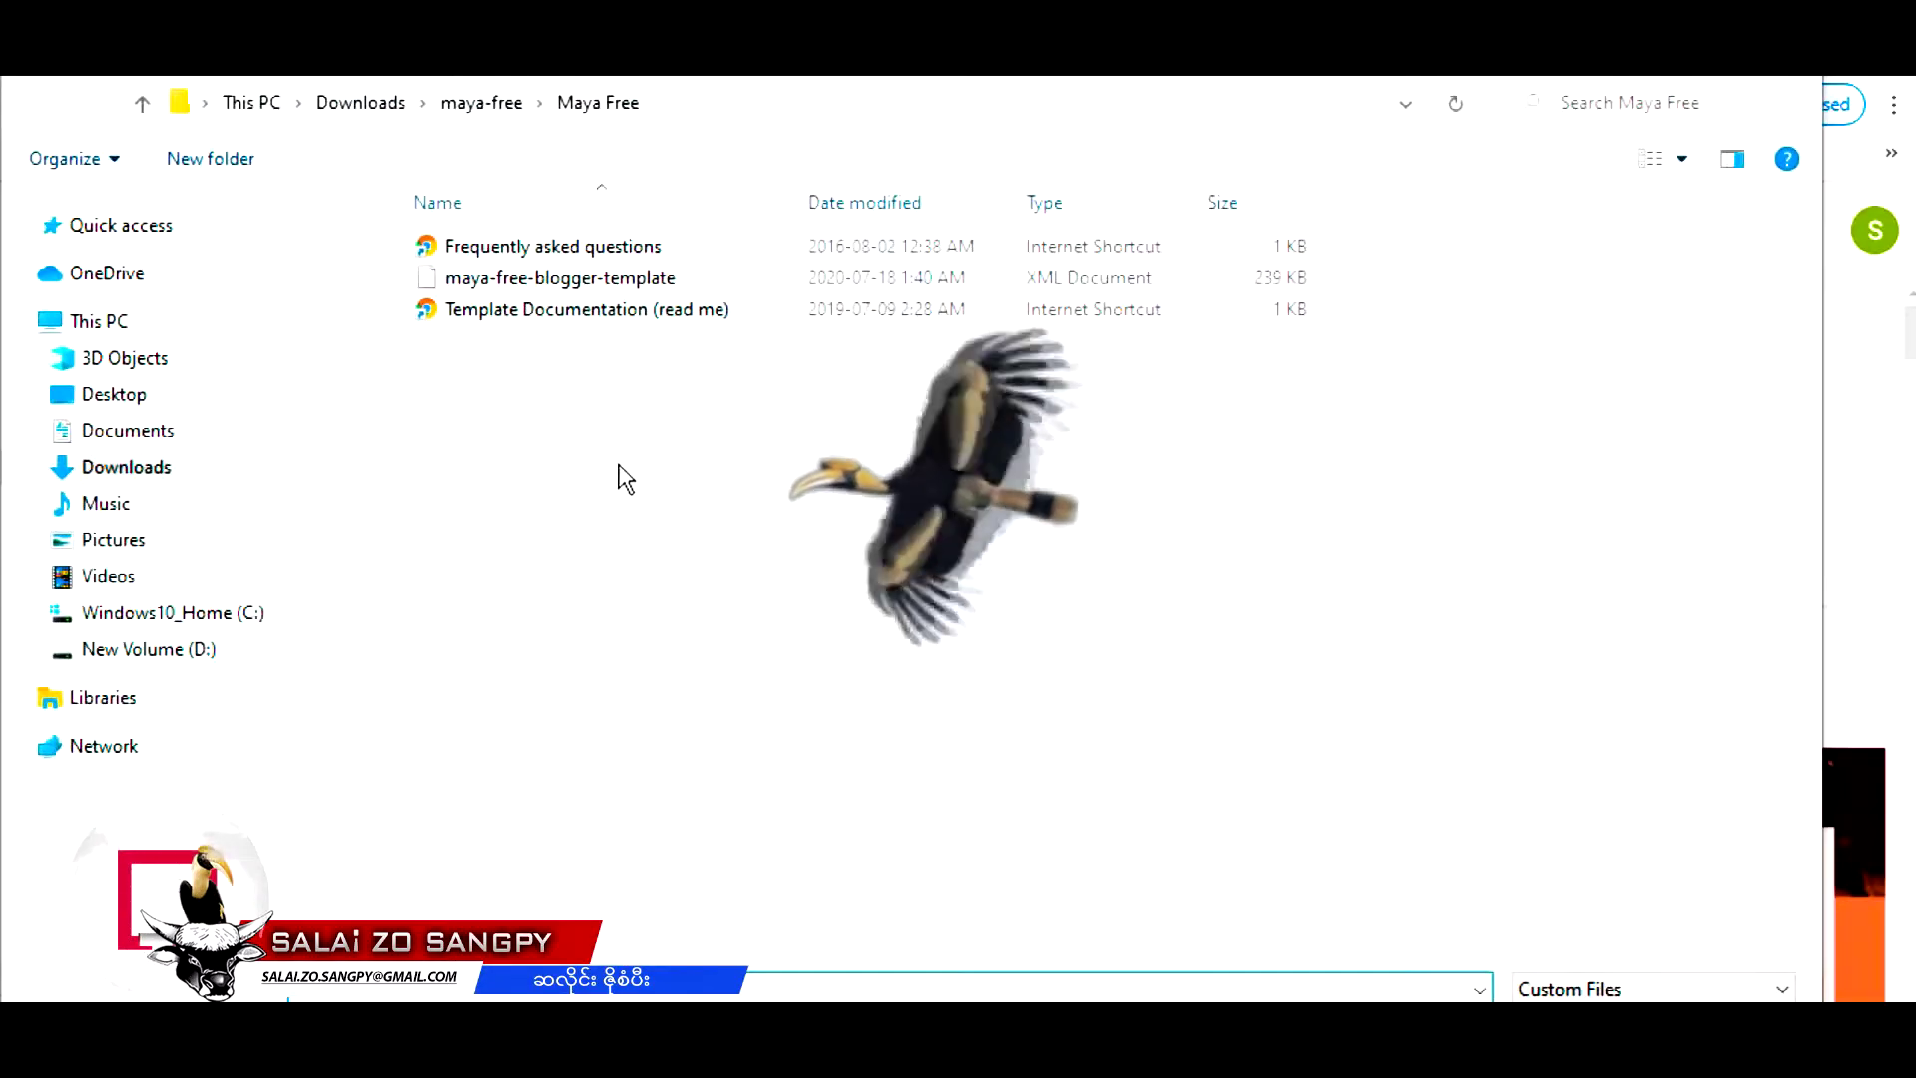
click(482, 289)
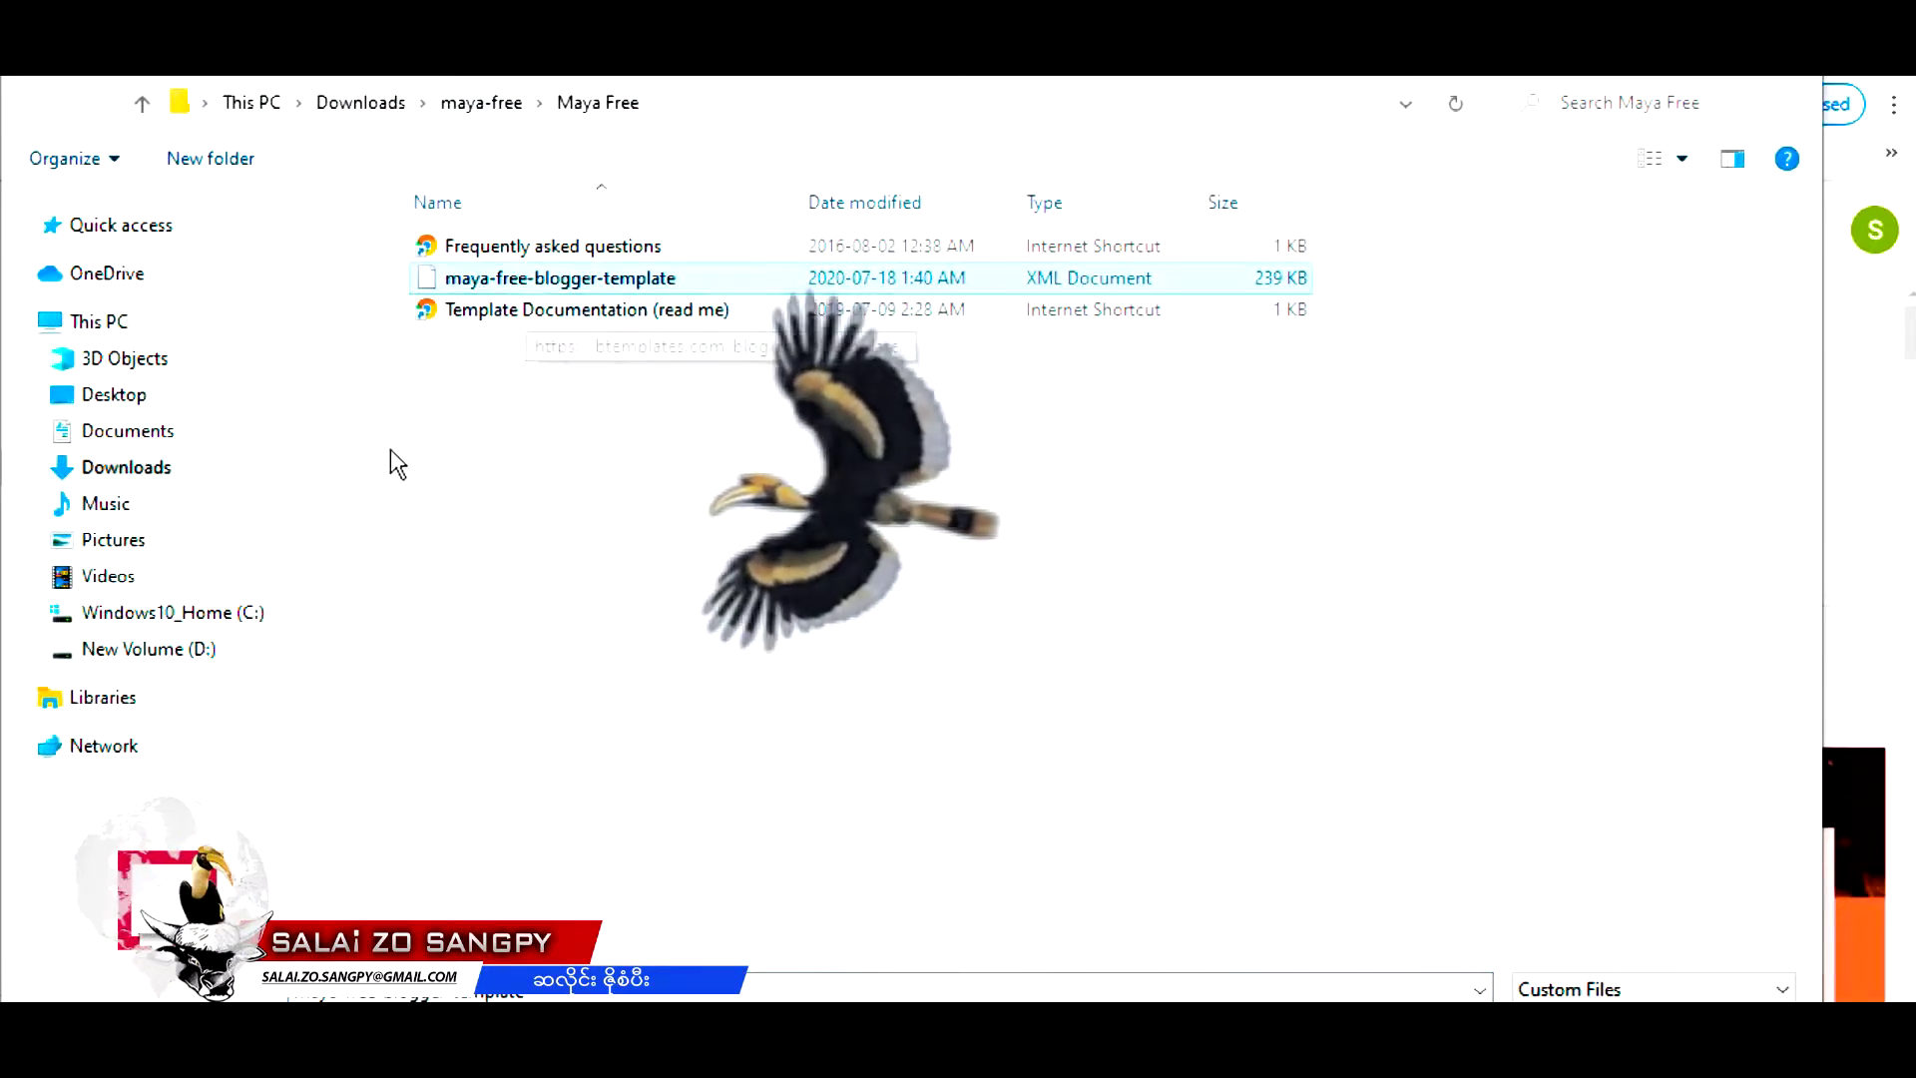
click(230, 469)
double_click(529, 325)
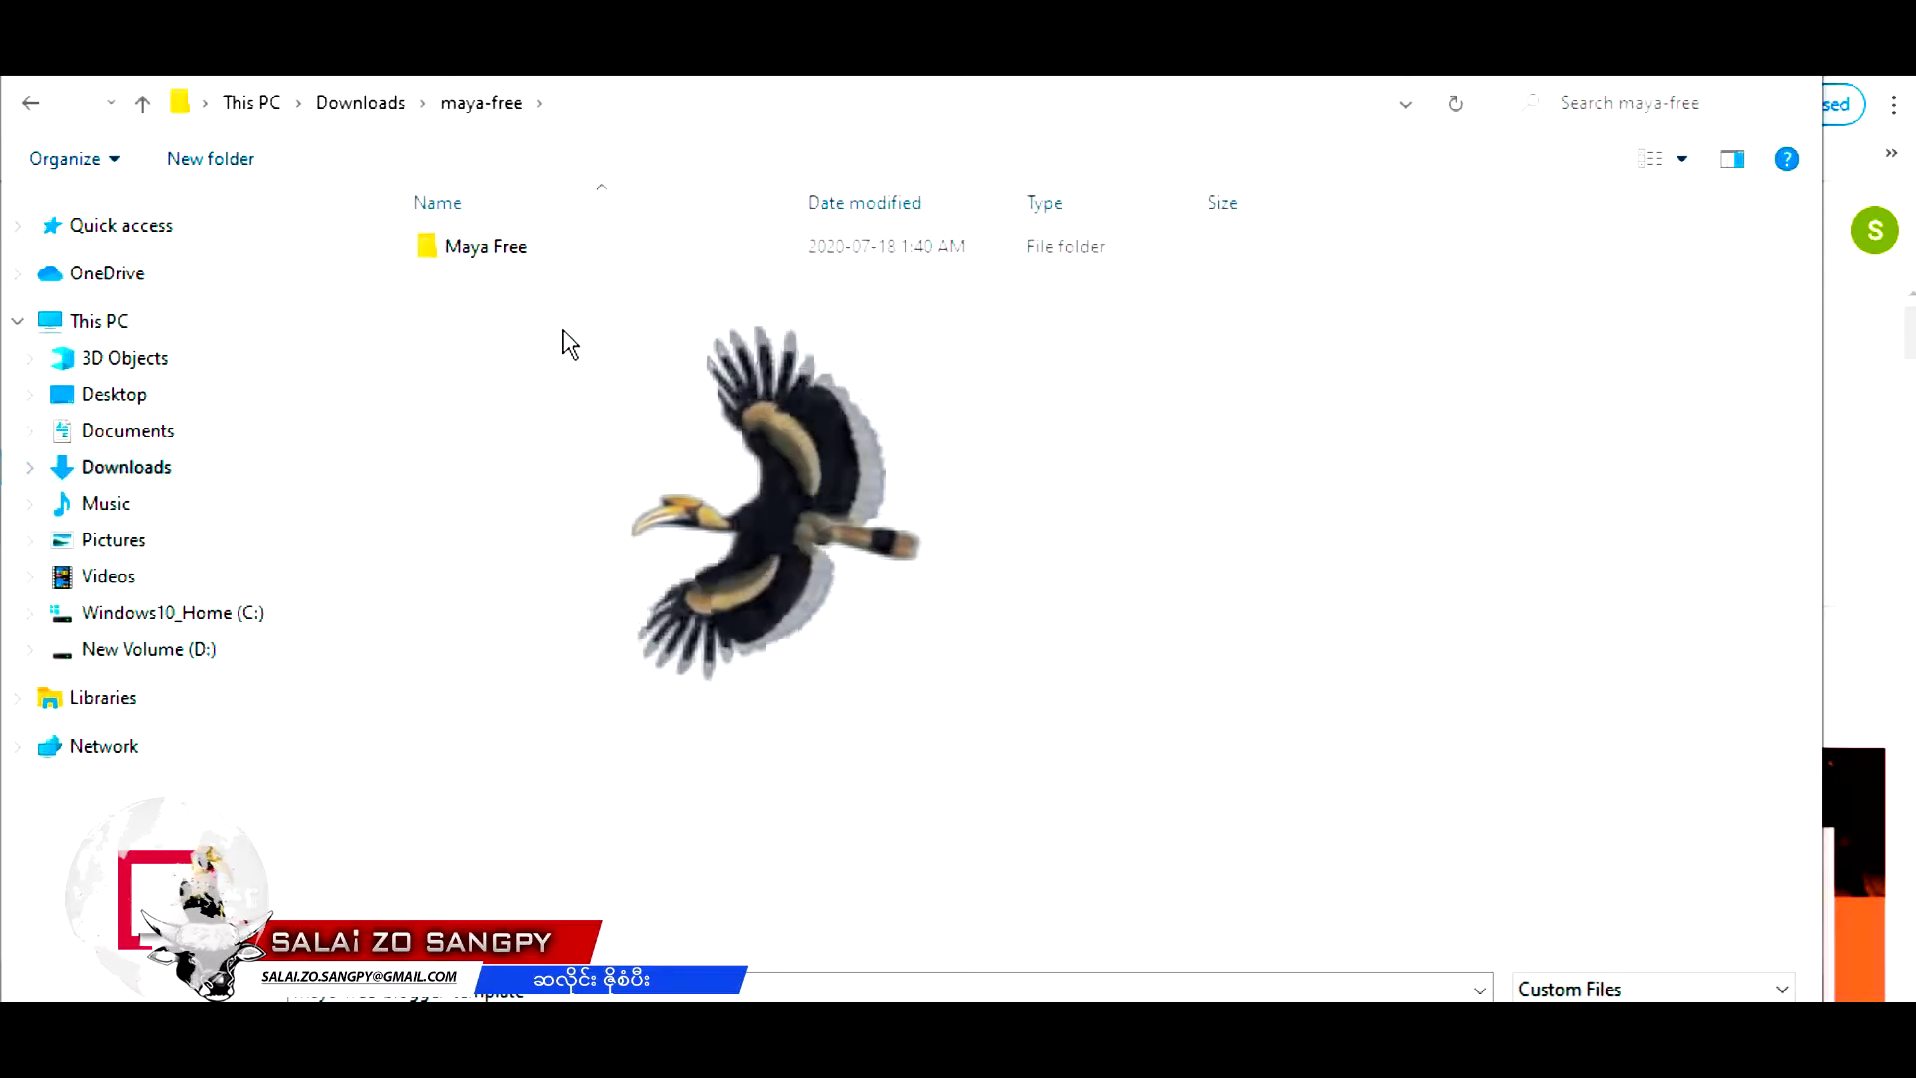
double_click(483, 244)
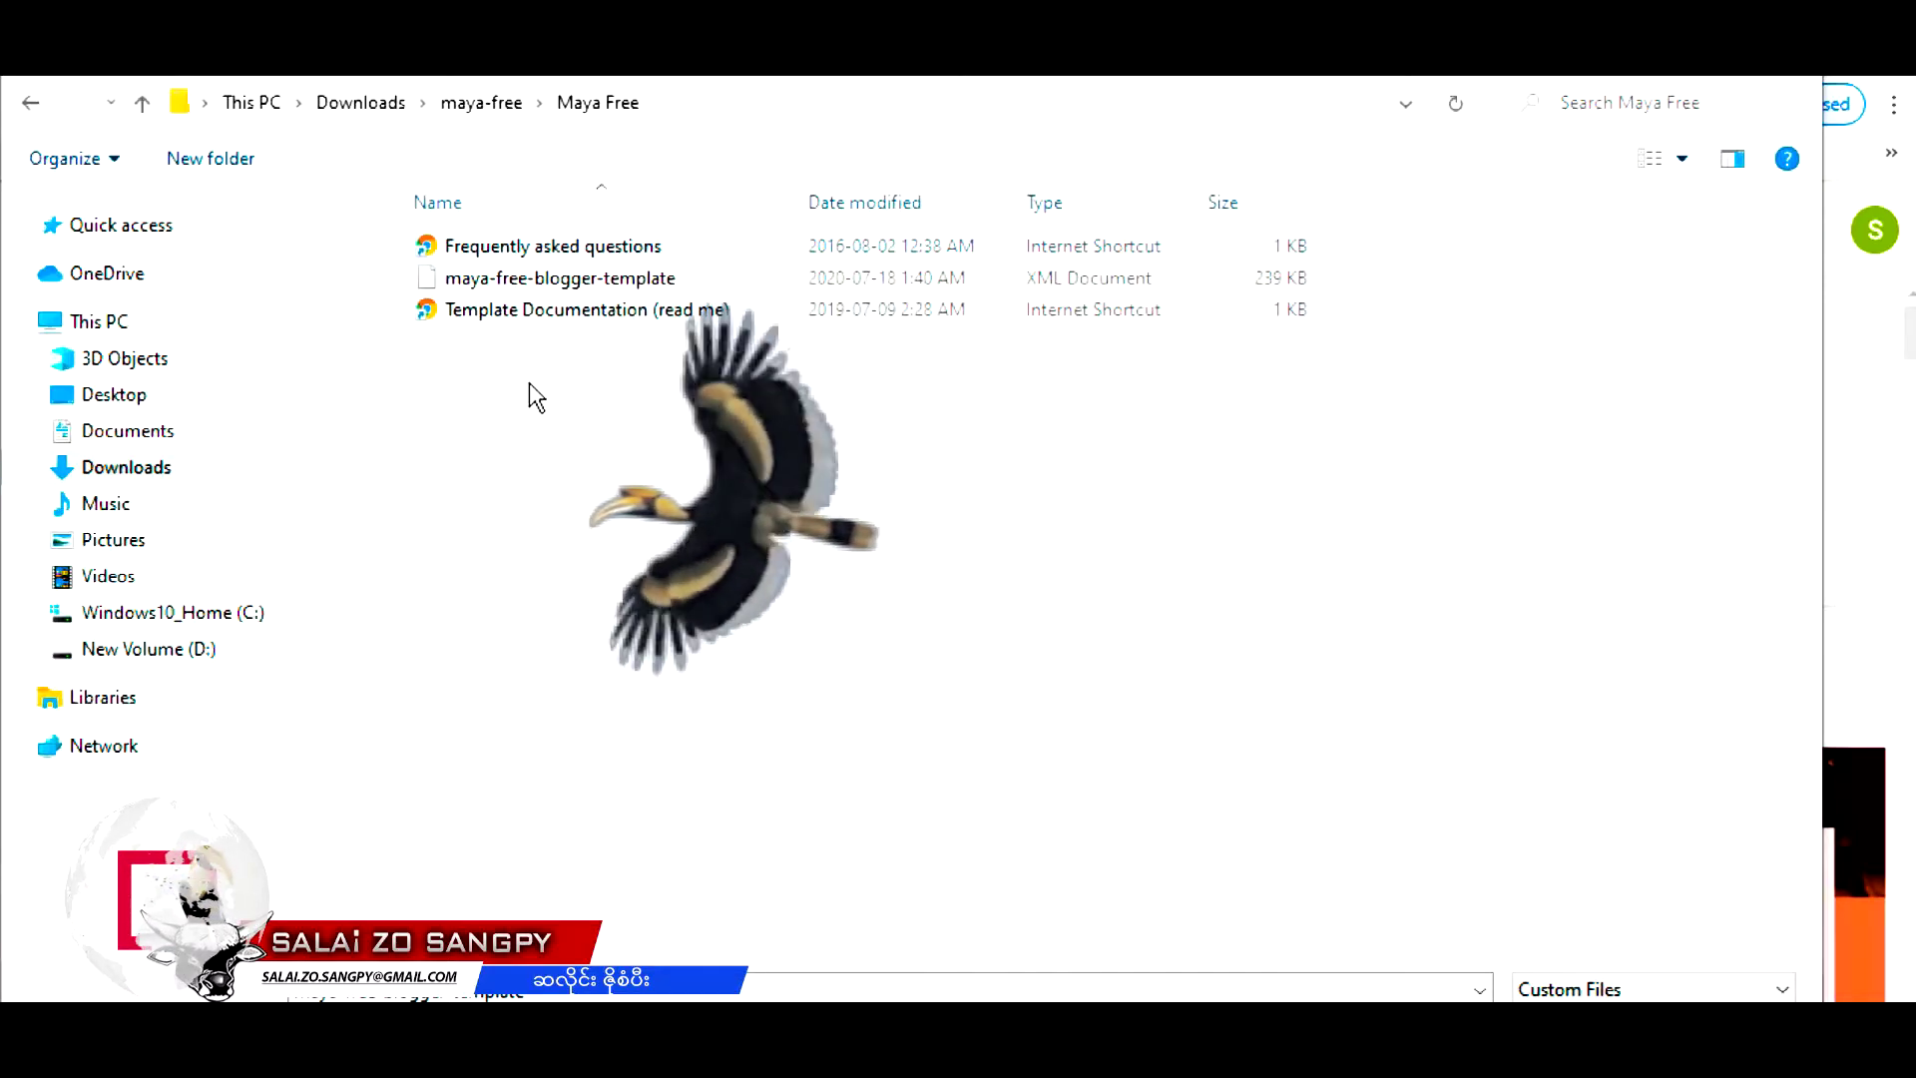
click(526, 282)
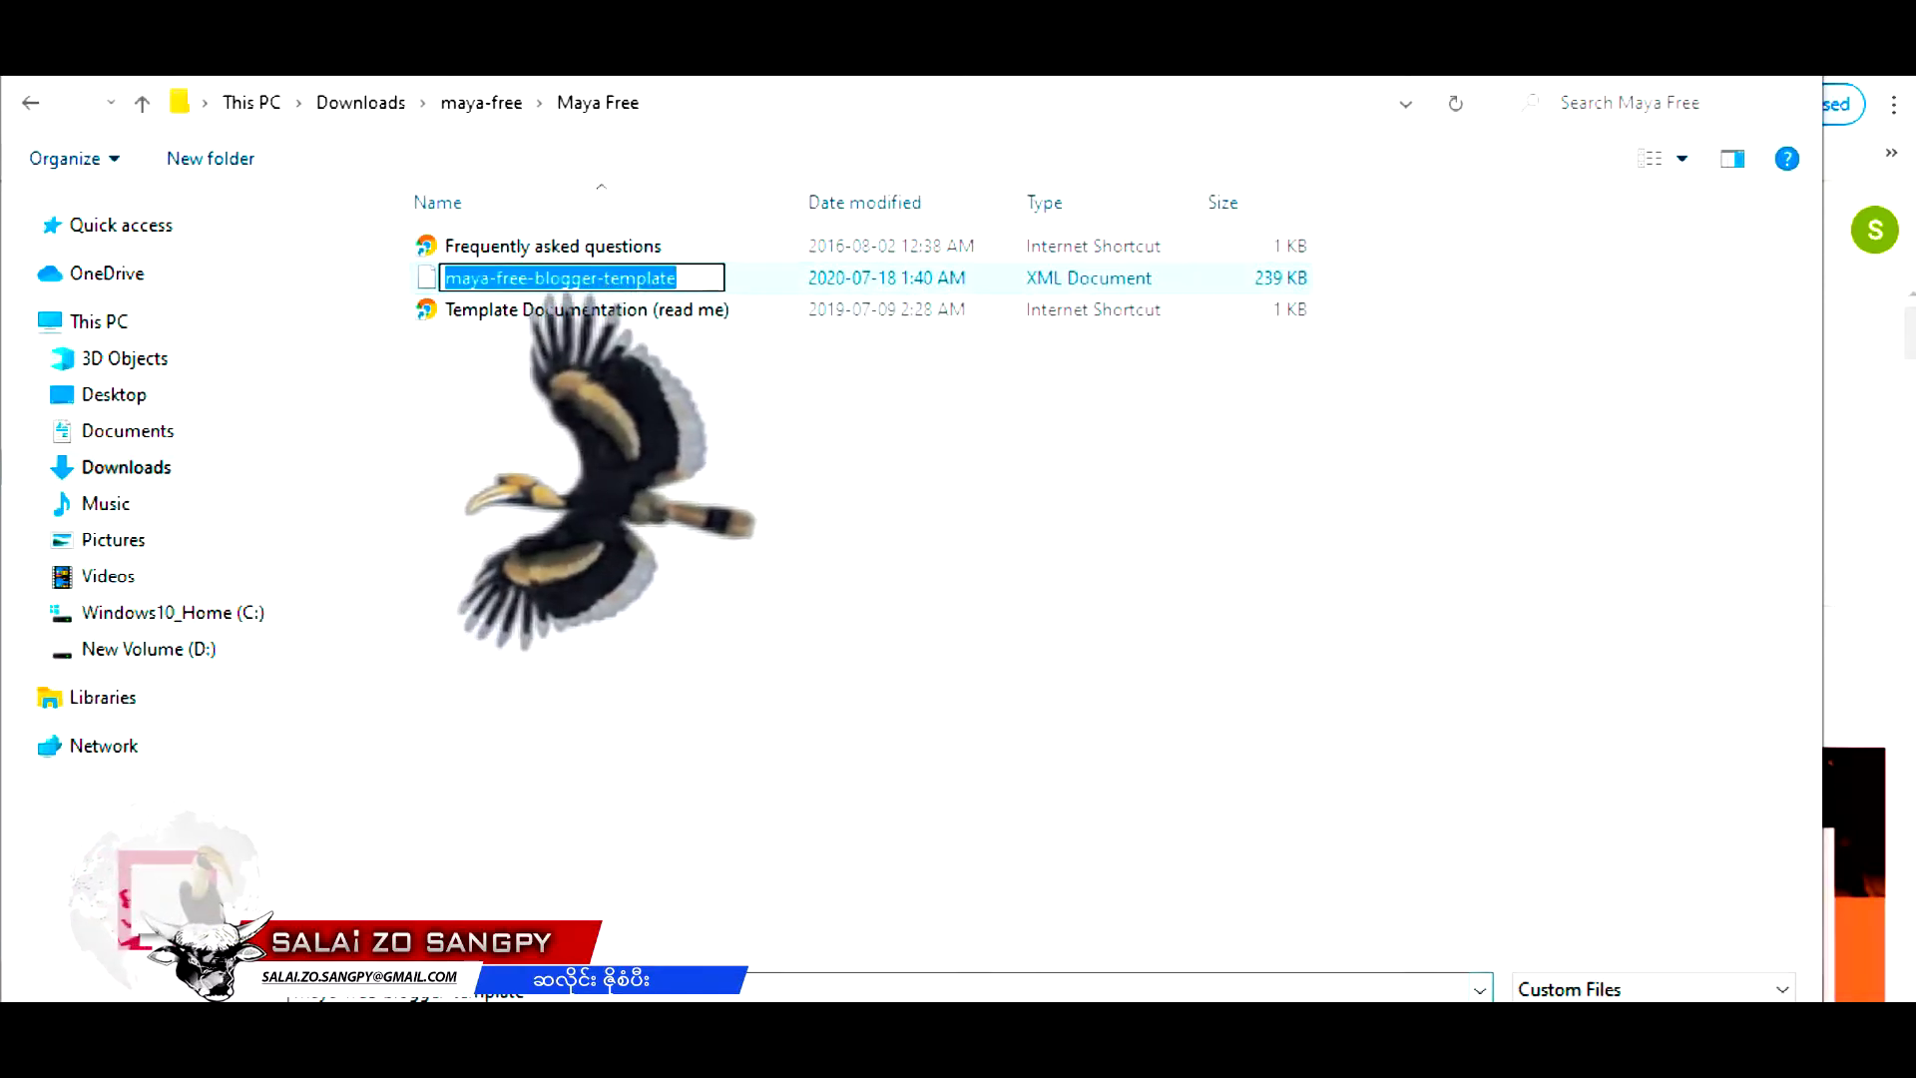
click(1194, 696)
click(796, 287)
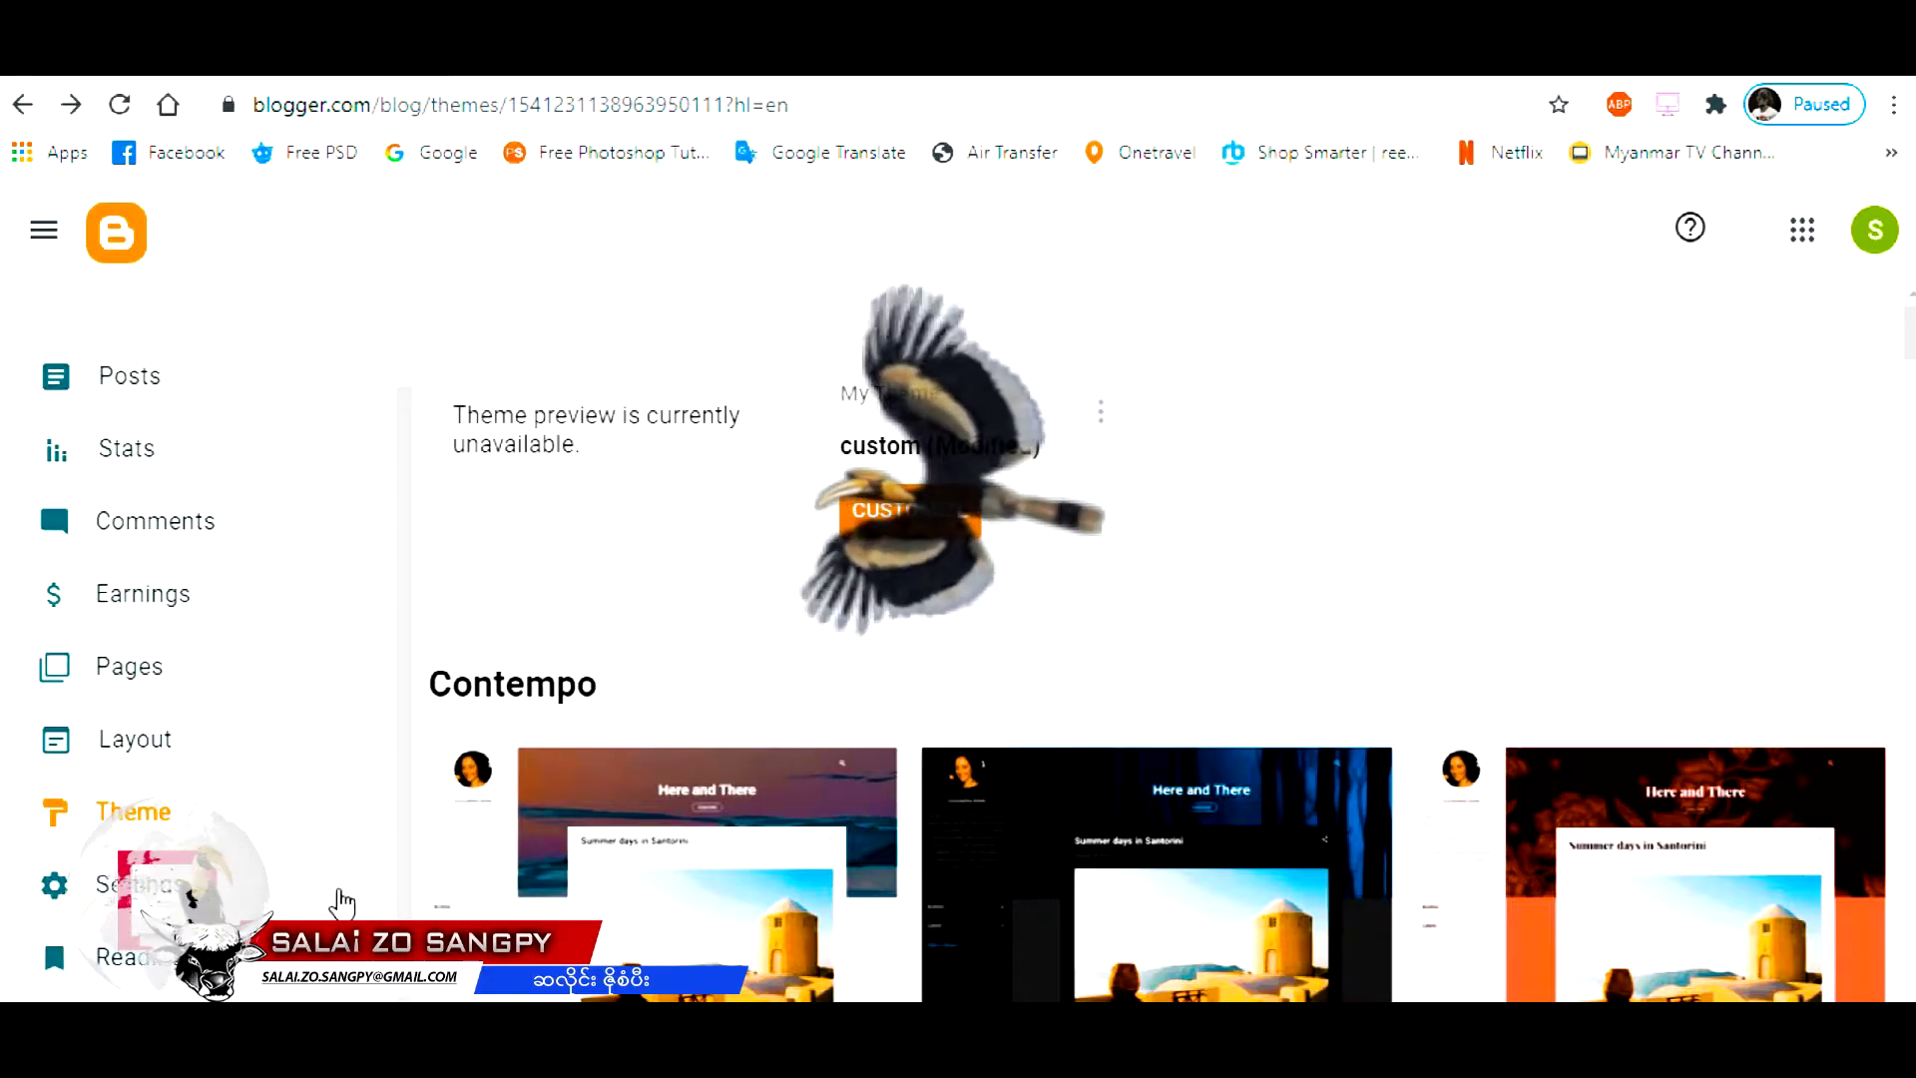
- Glance over the Maya template page on btemplates.com, then return to Blogger's Theme page
click(539, 78)
scroll(1134, 744, down, 10)
scroll(1127, 758, up, 8)
scroll(1125, 782, down, 3)
scroll(1130, 832, up, 3)
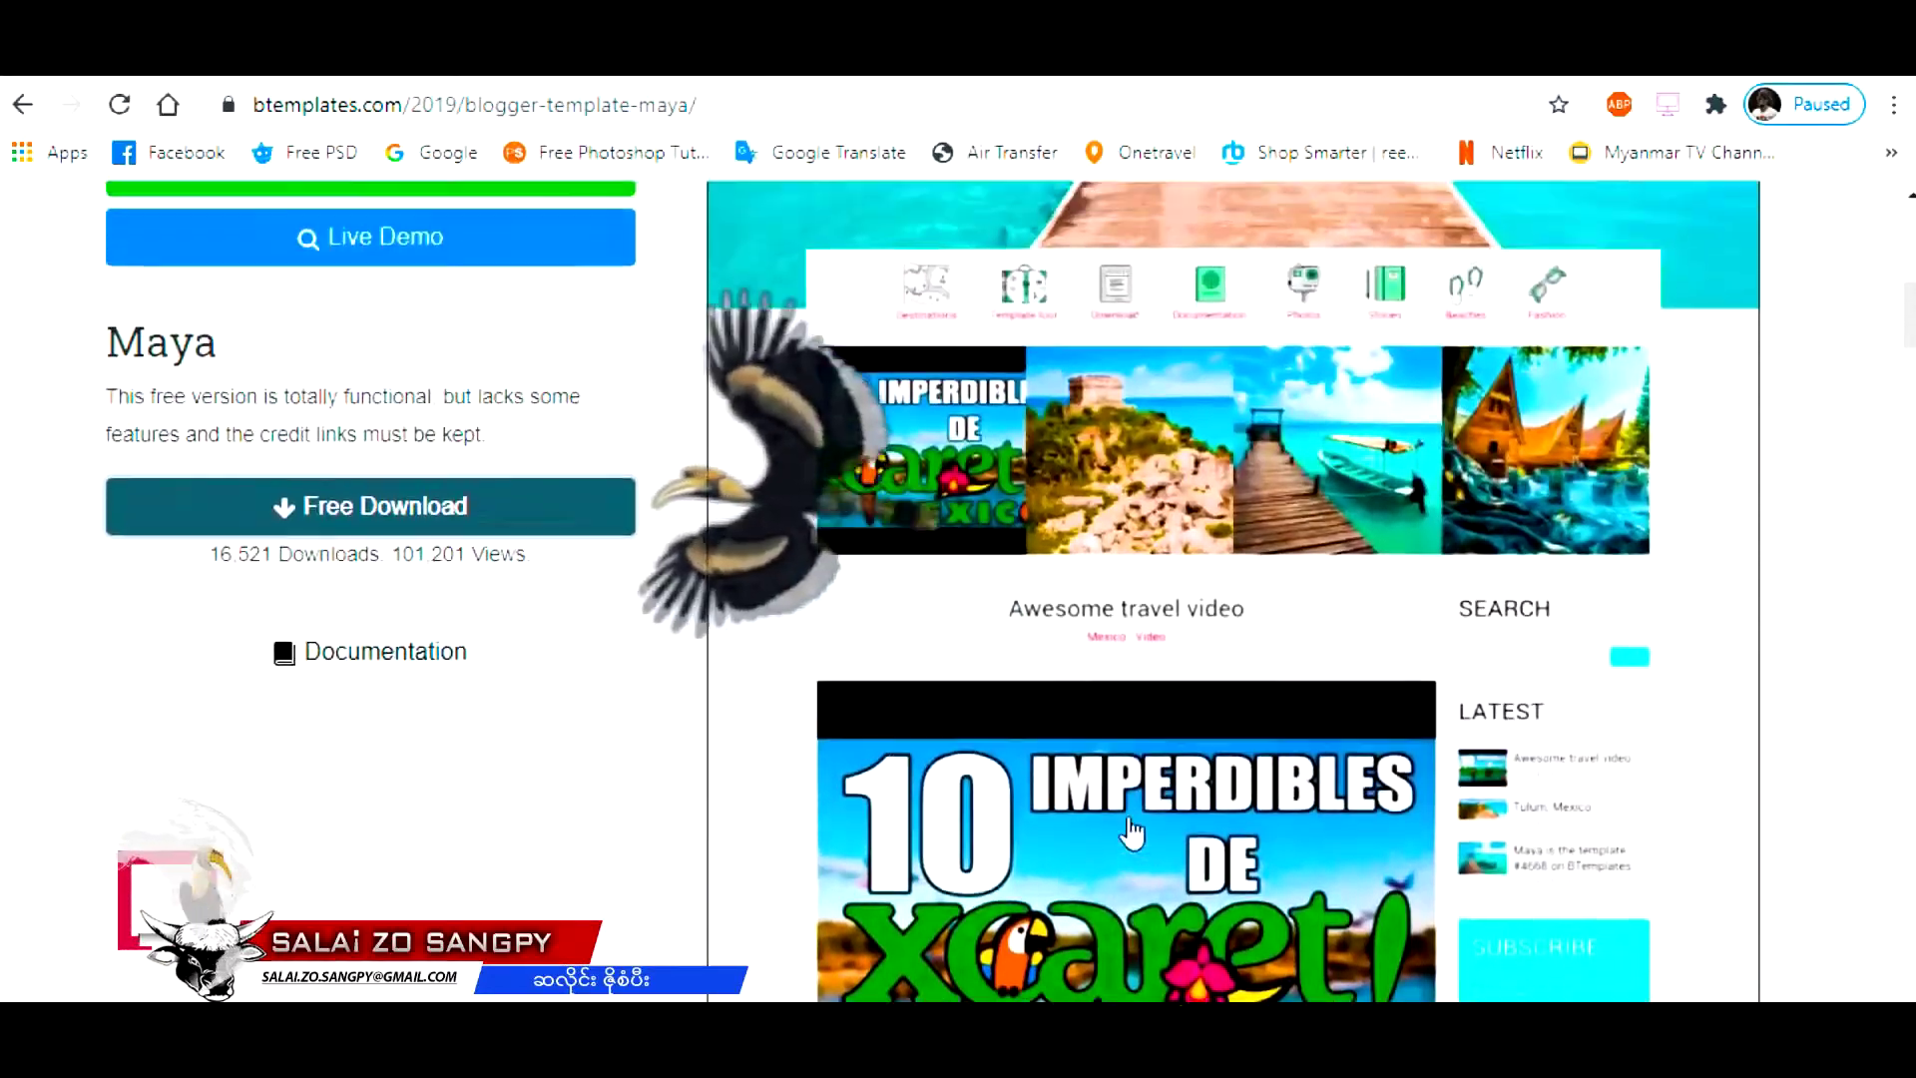
scroll(1131, 831, up, 4)
click(276, 80)
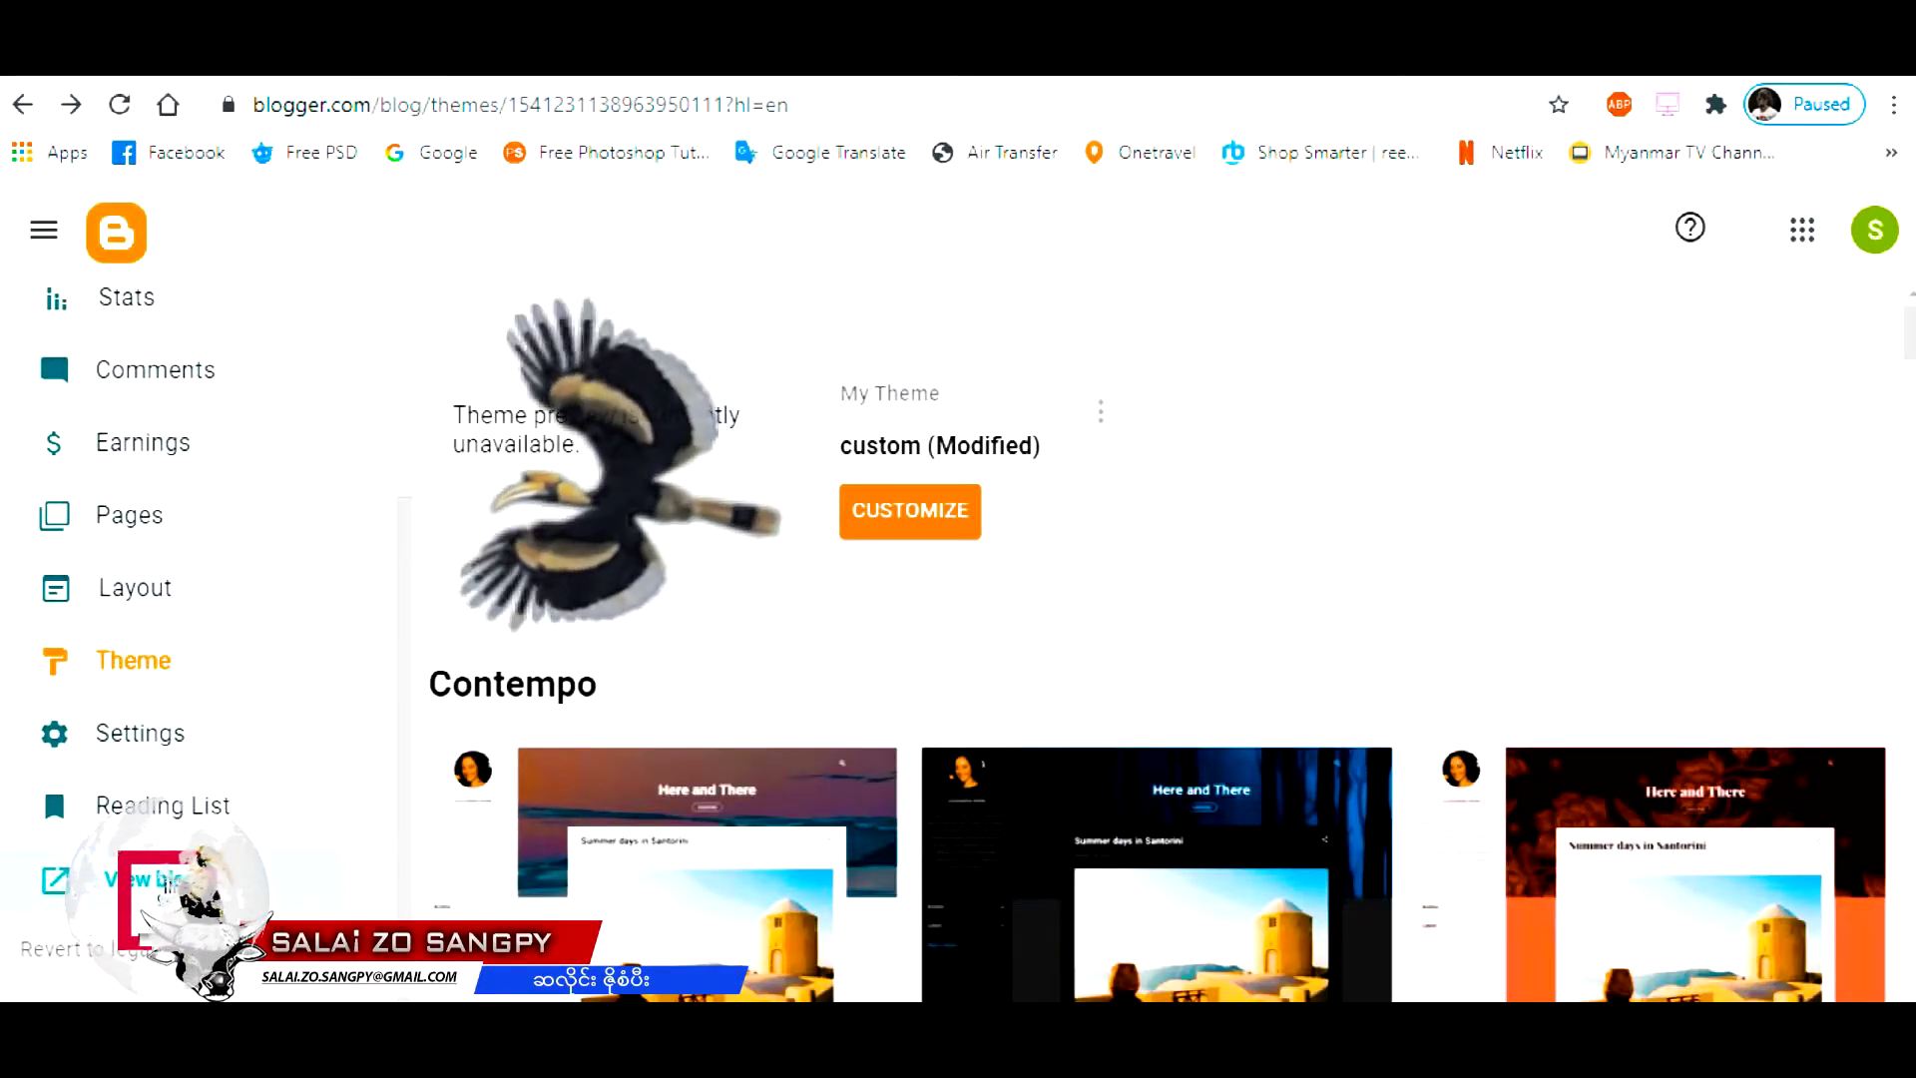
- View the live SALAI-HOMELAND blog and scroll through its Maya banner, category icons and posts
click(150, 879)
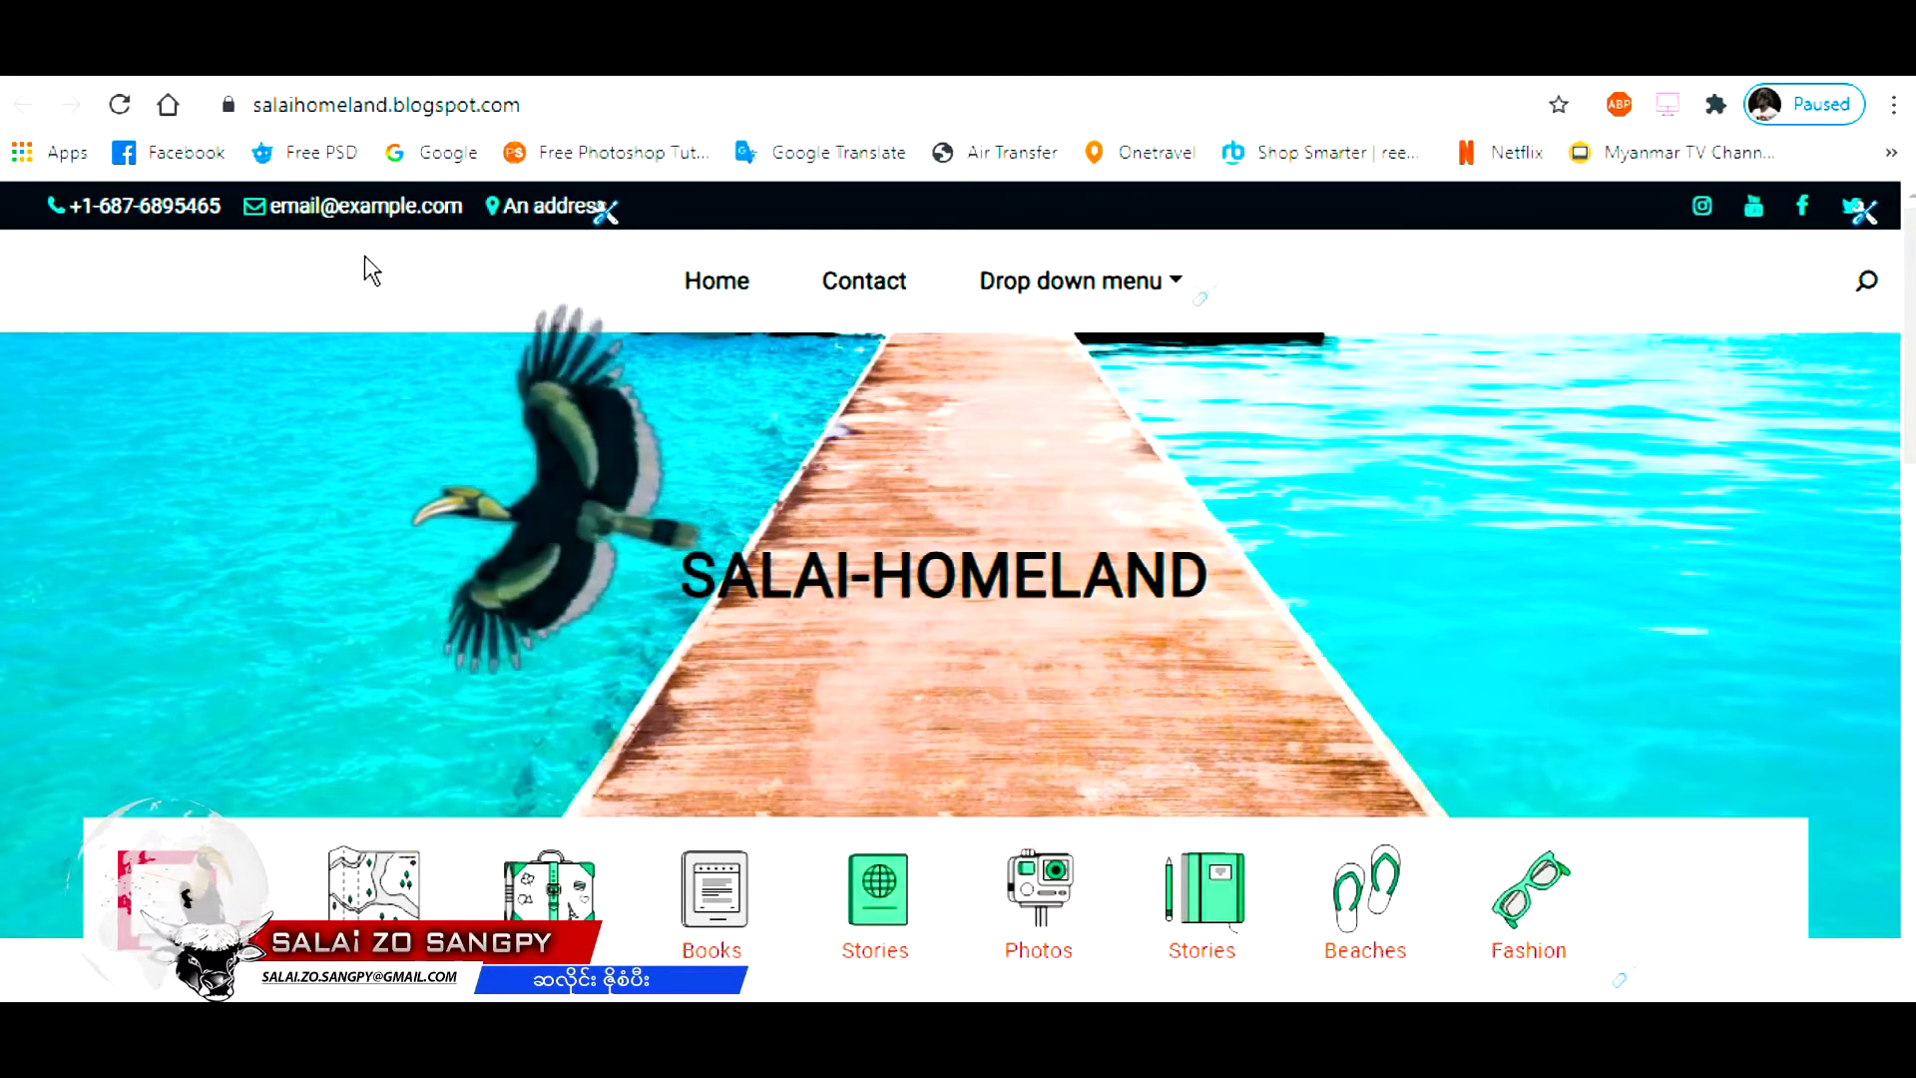
drag(324, 105, 587, 110)
click(612, 113)
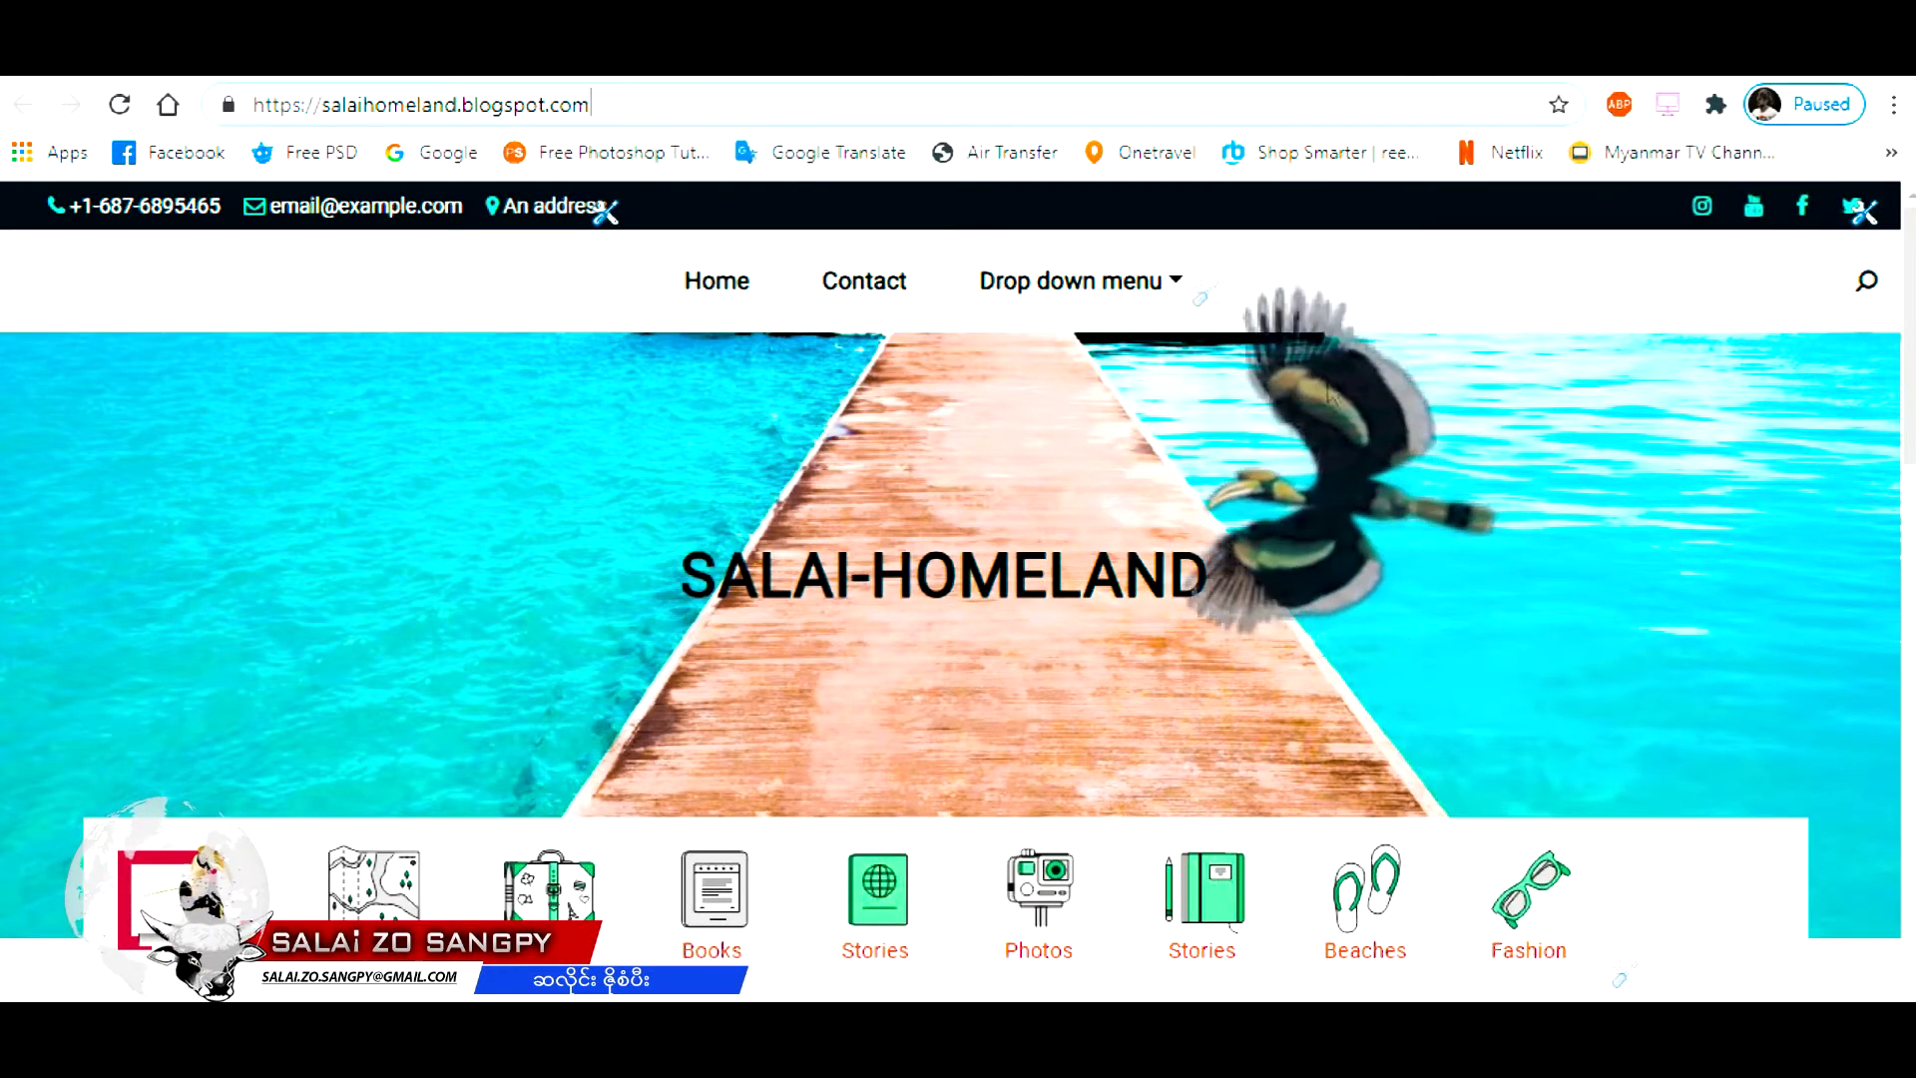
scroll(1544, 633, down, 8)
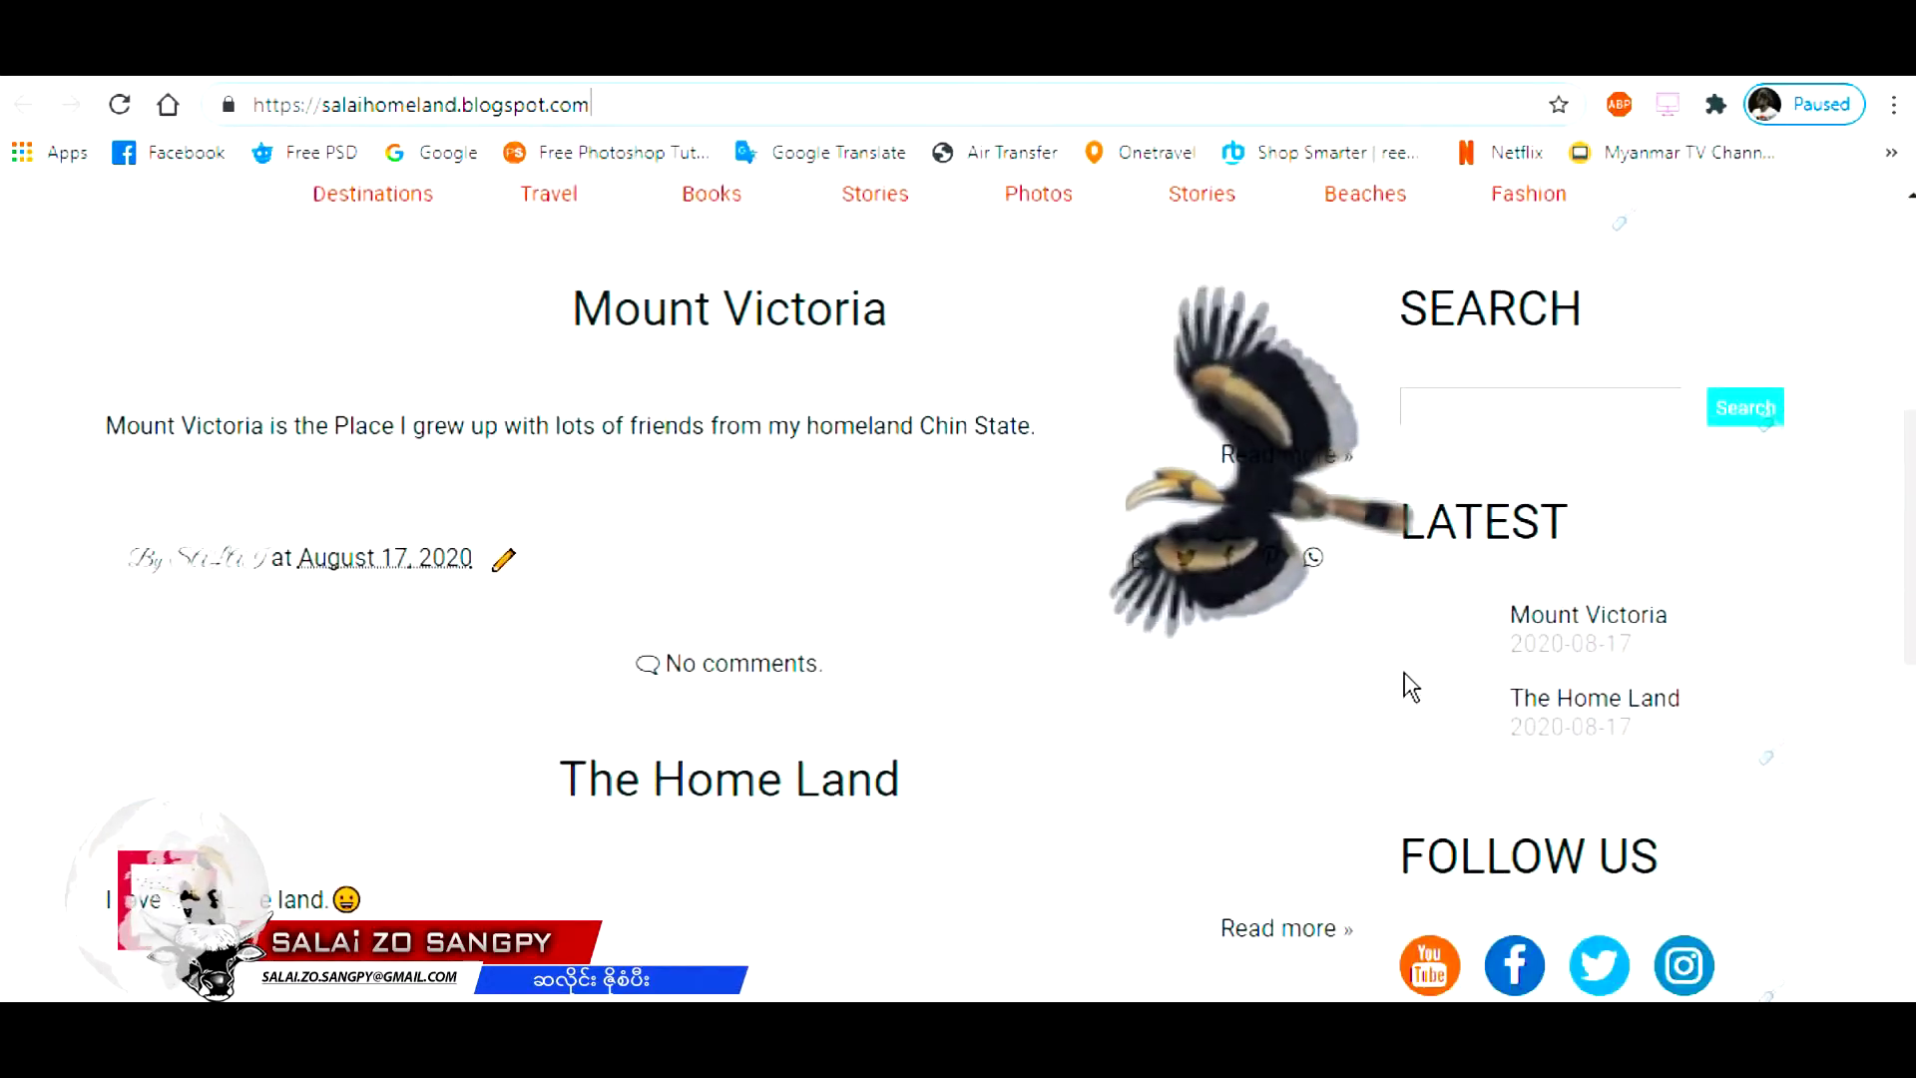
scroll(1198, 748, down, 4)
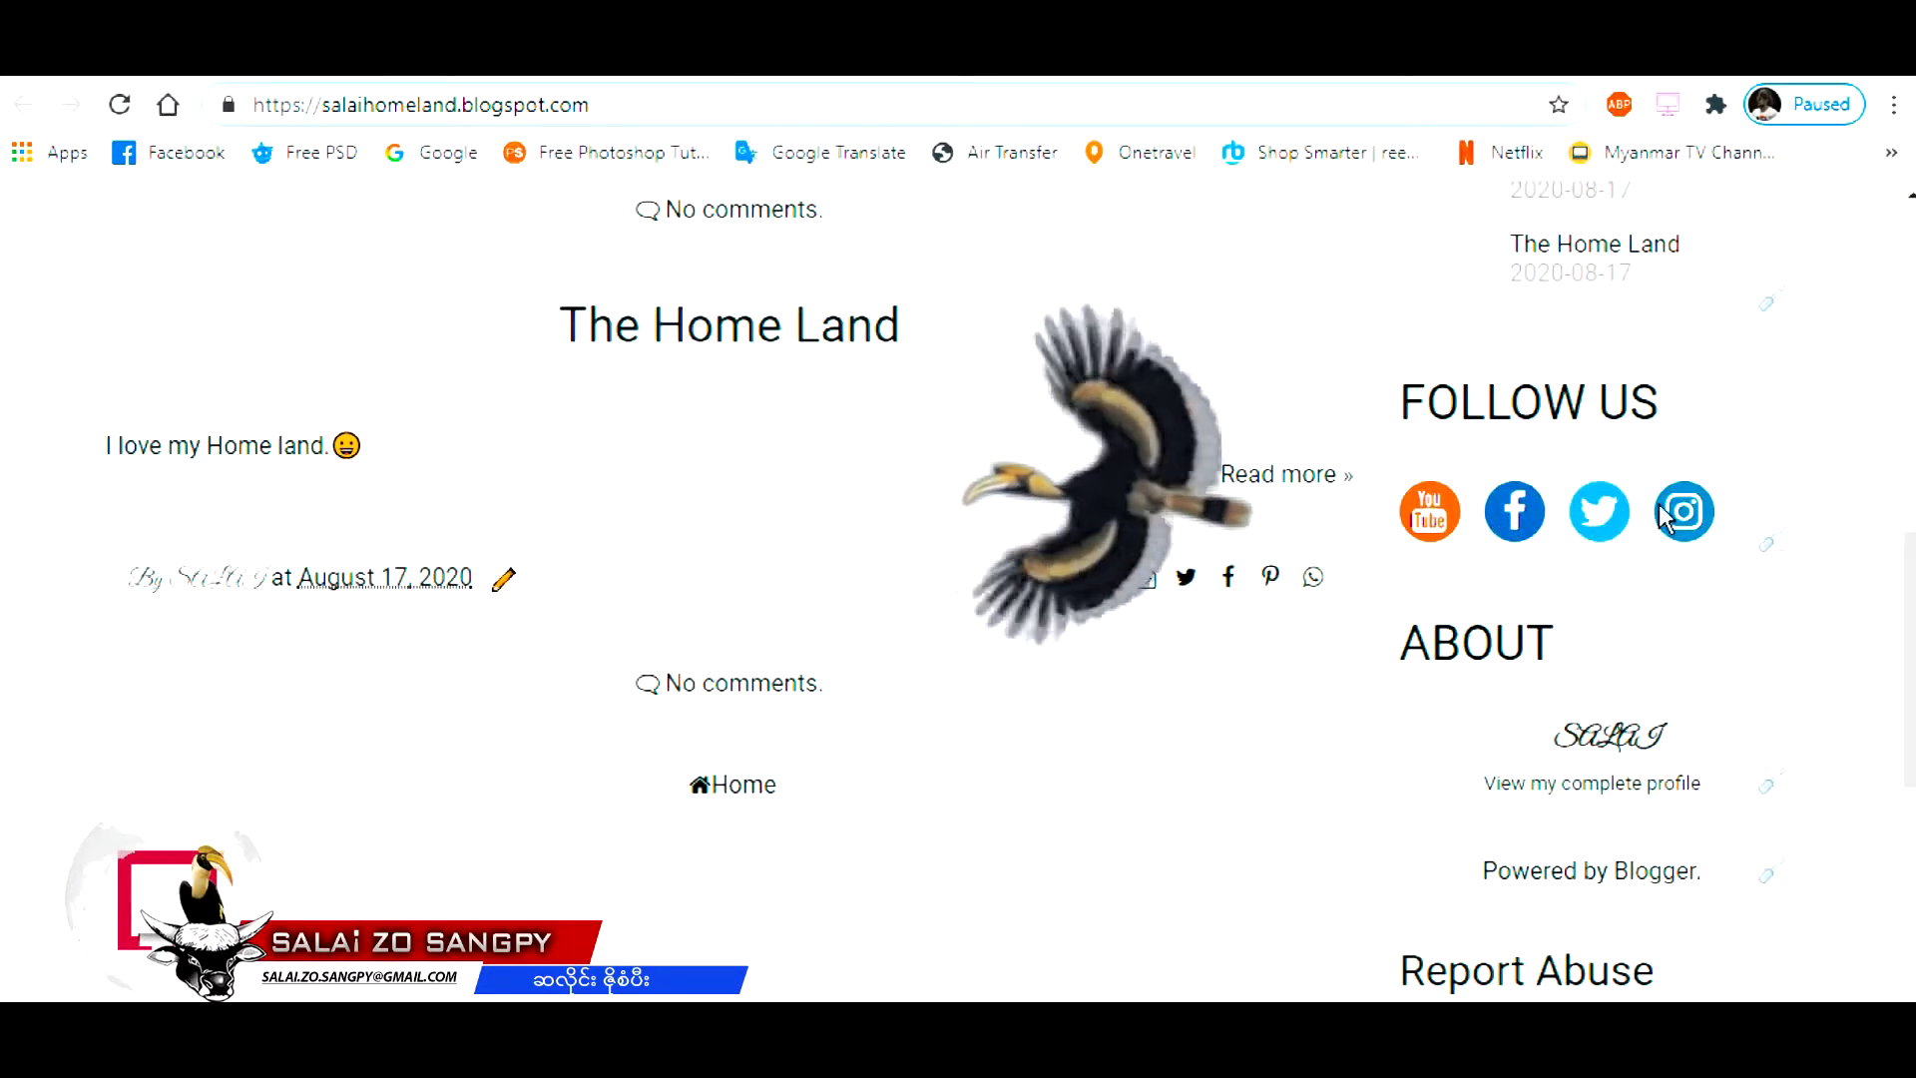
scroll(1380, 619, down, 10)
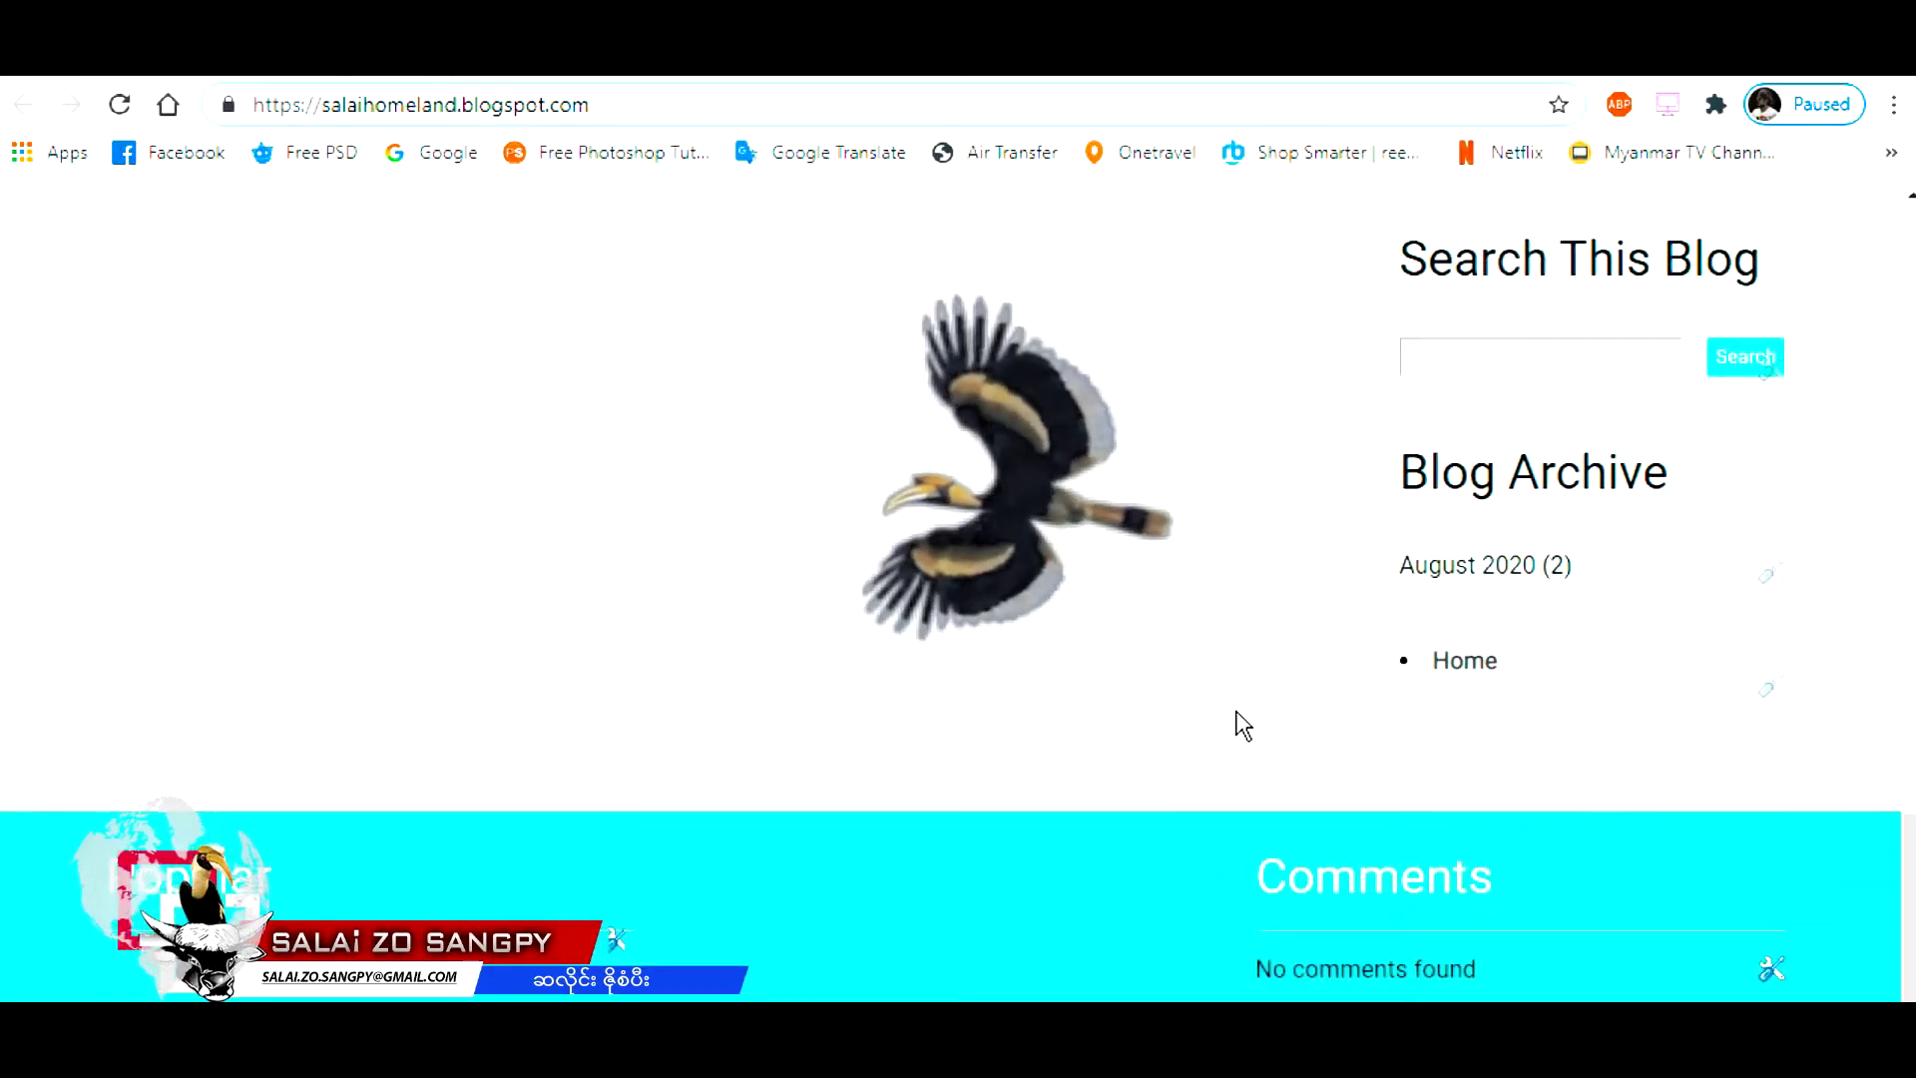
scroll(1240, 868, up, 15)
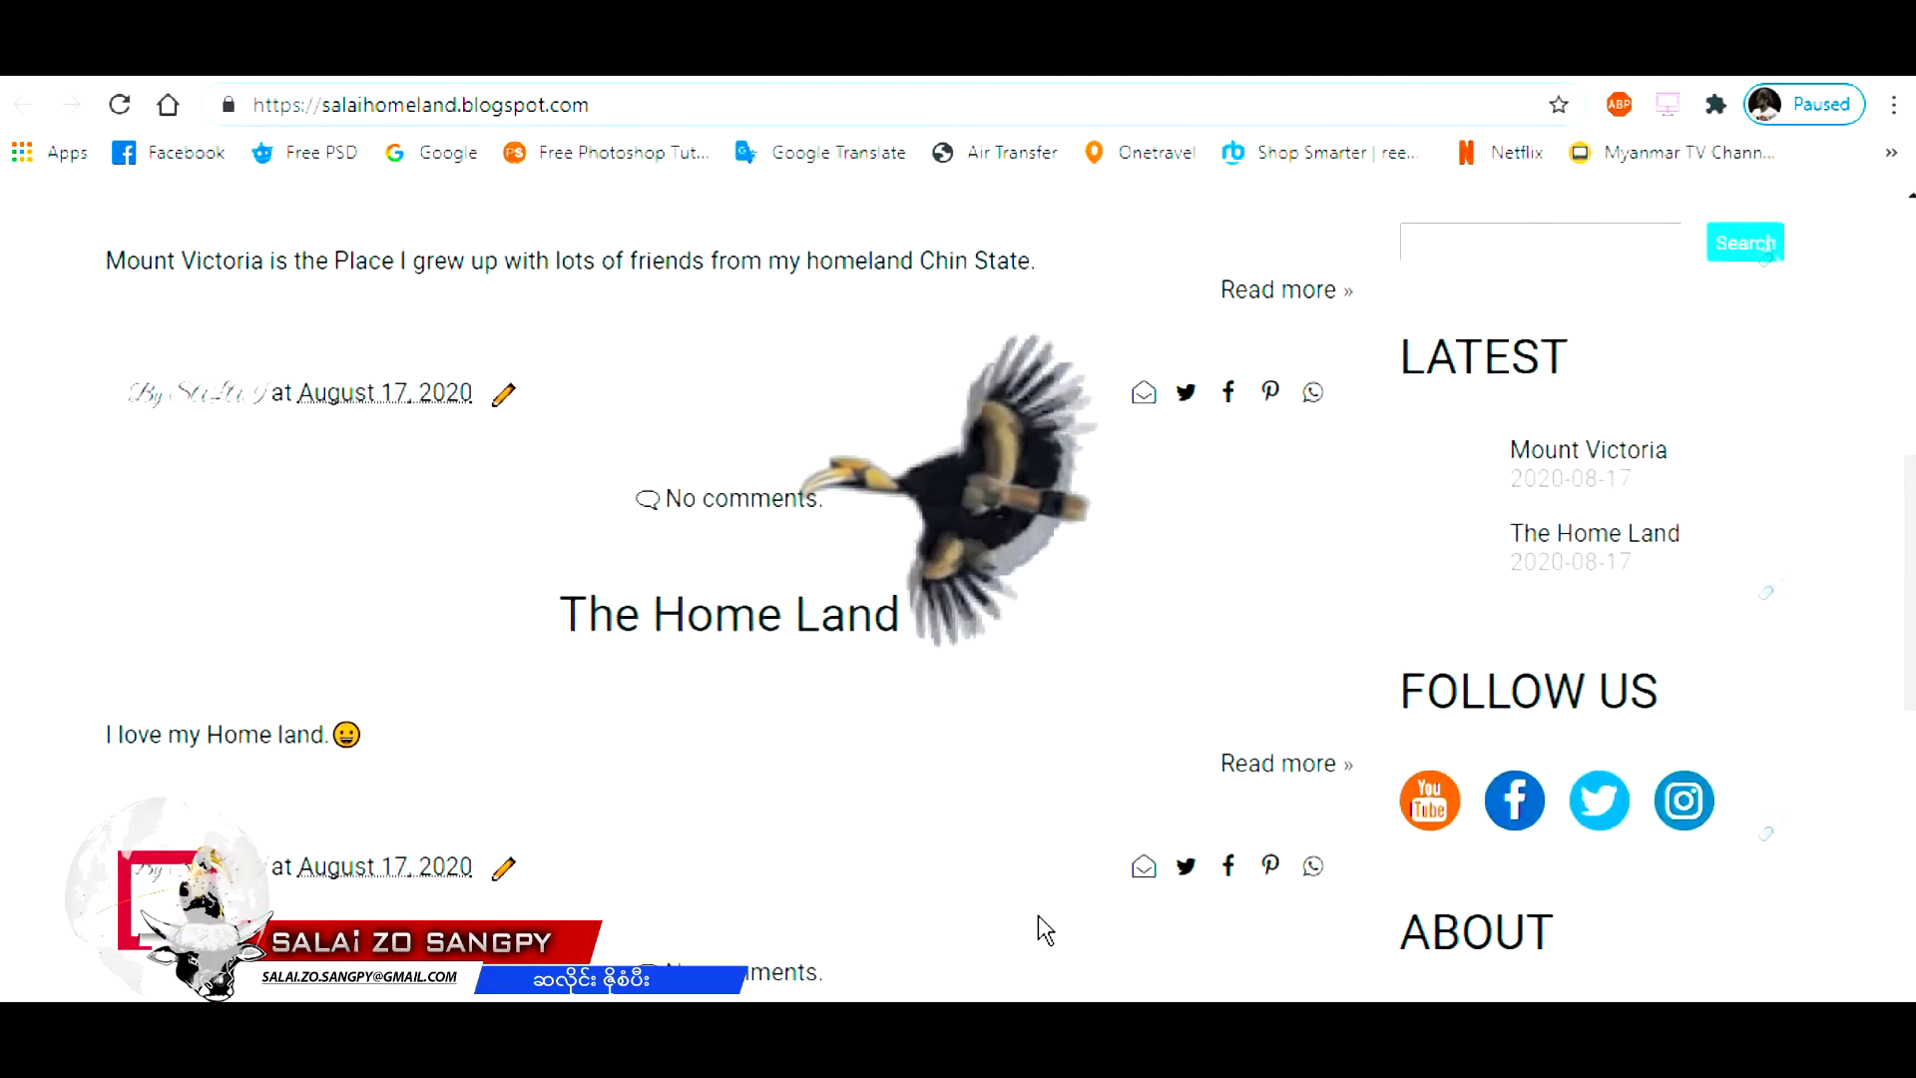
scroll(989, 663, down, 10)
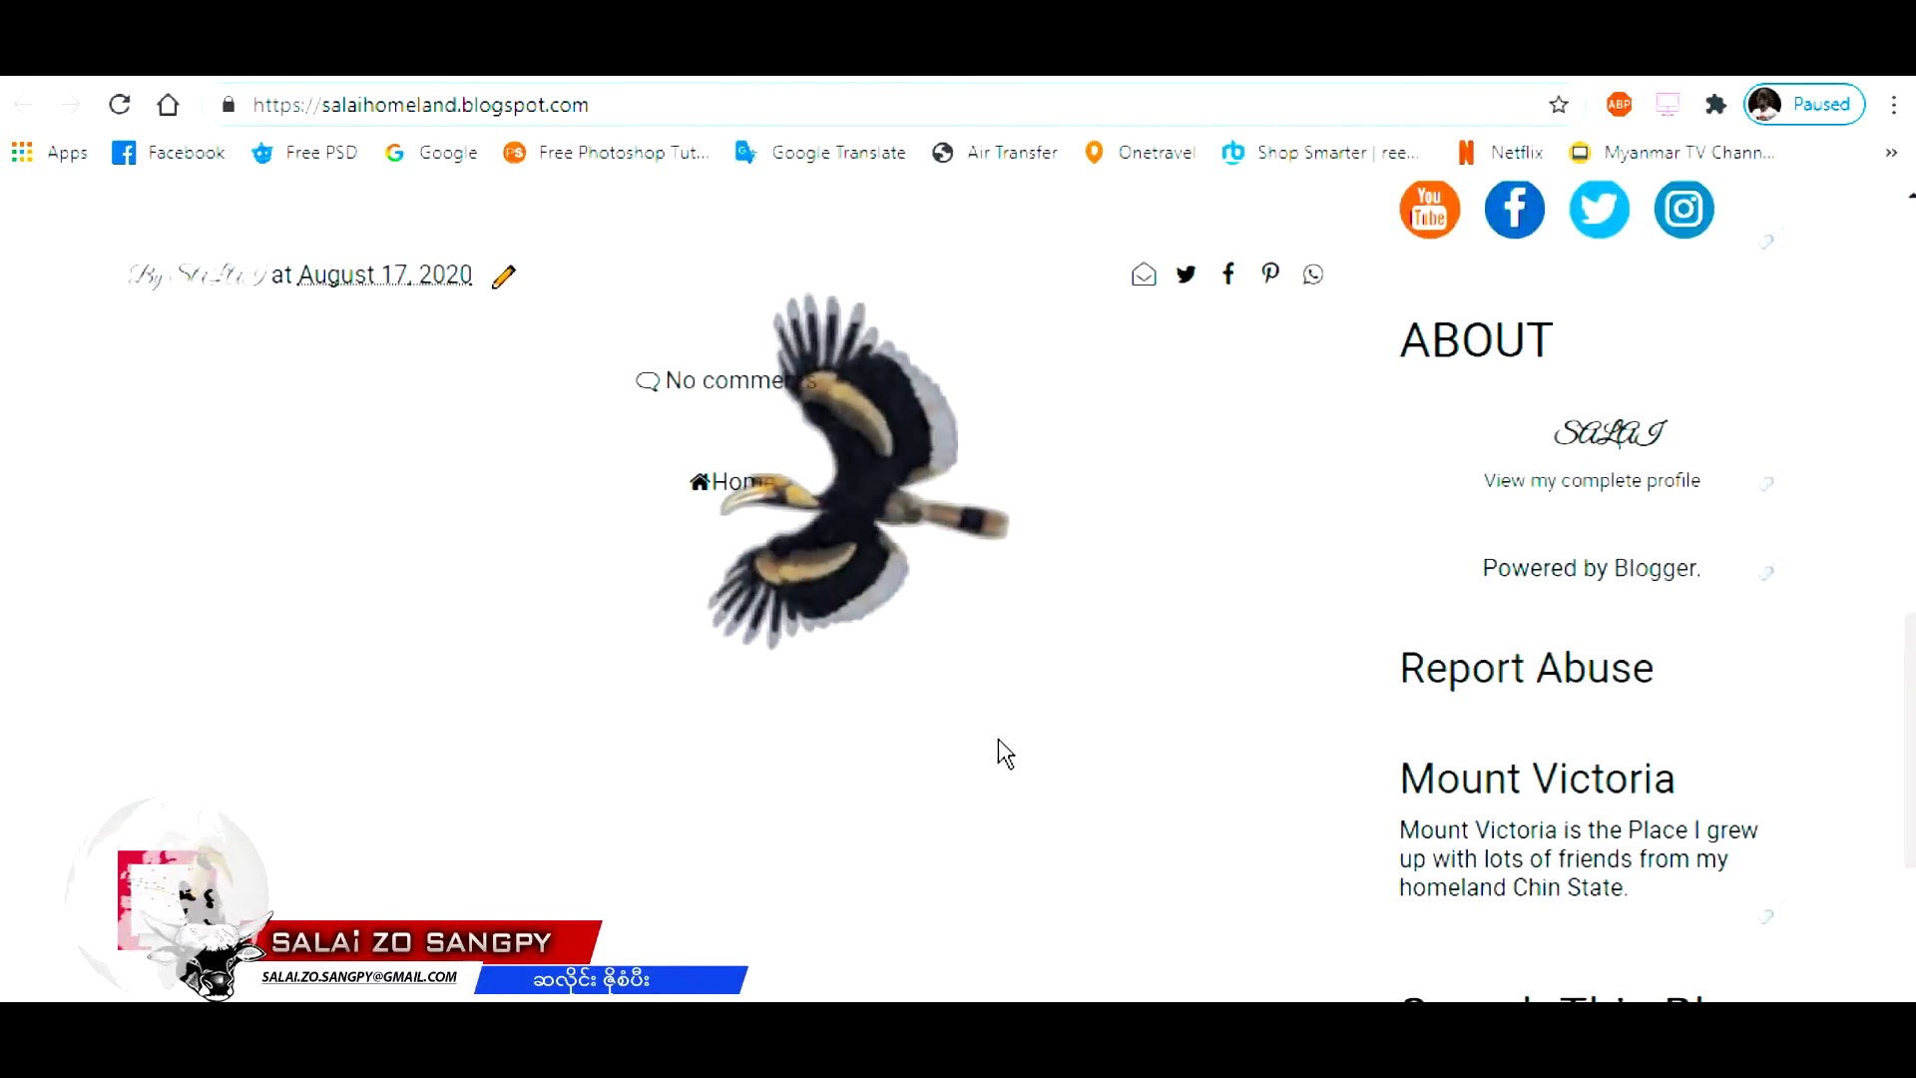
scroll(1001, 752, up, 4)
scroll(1003, 814, up, 6)
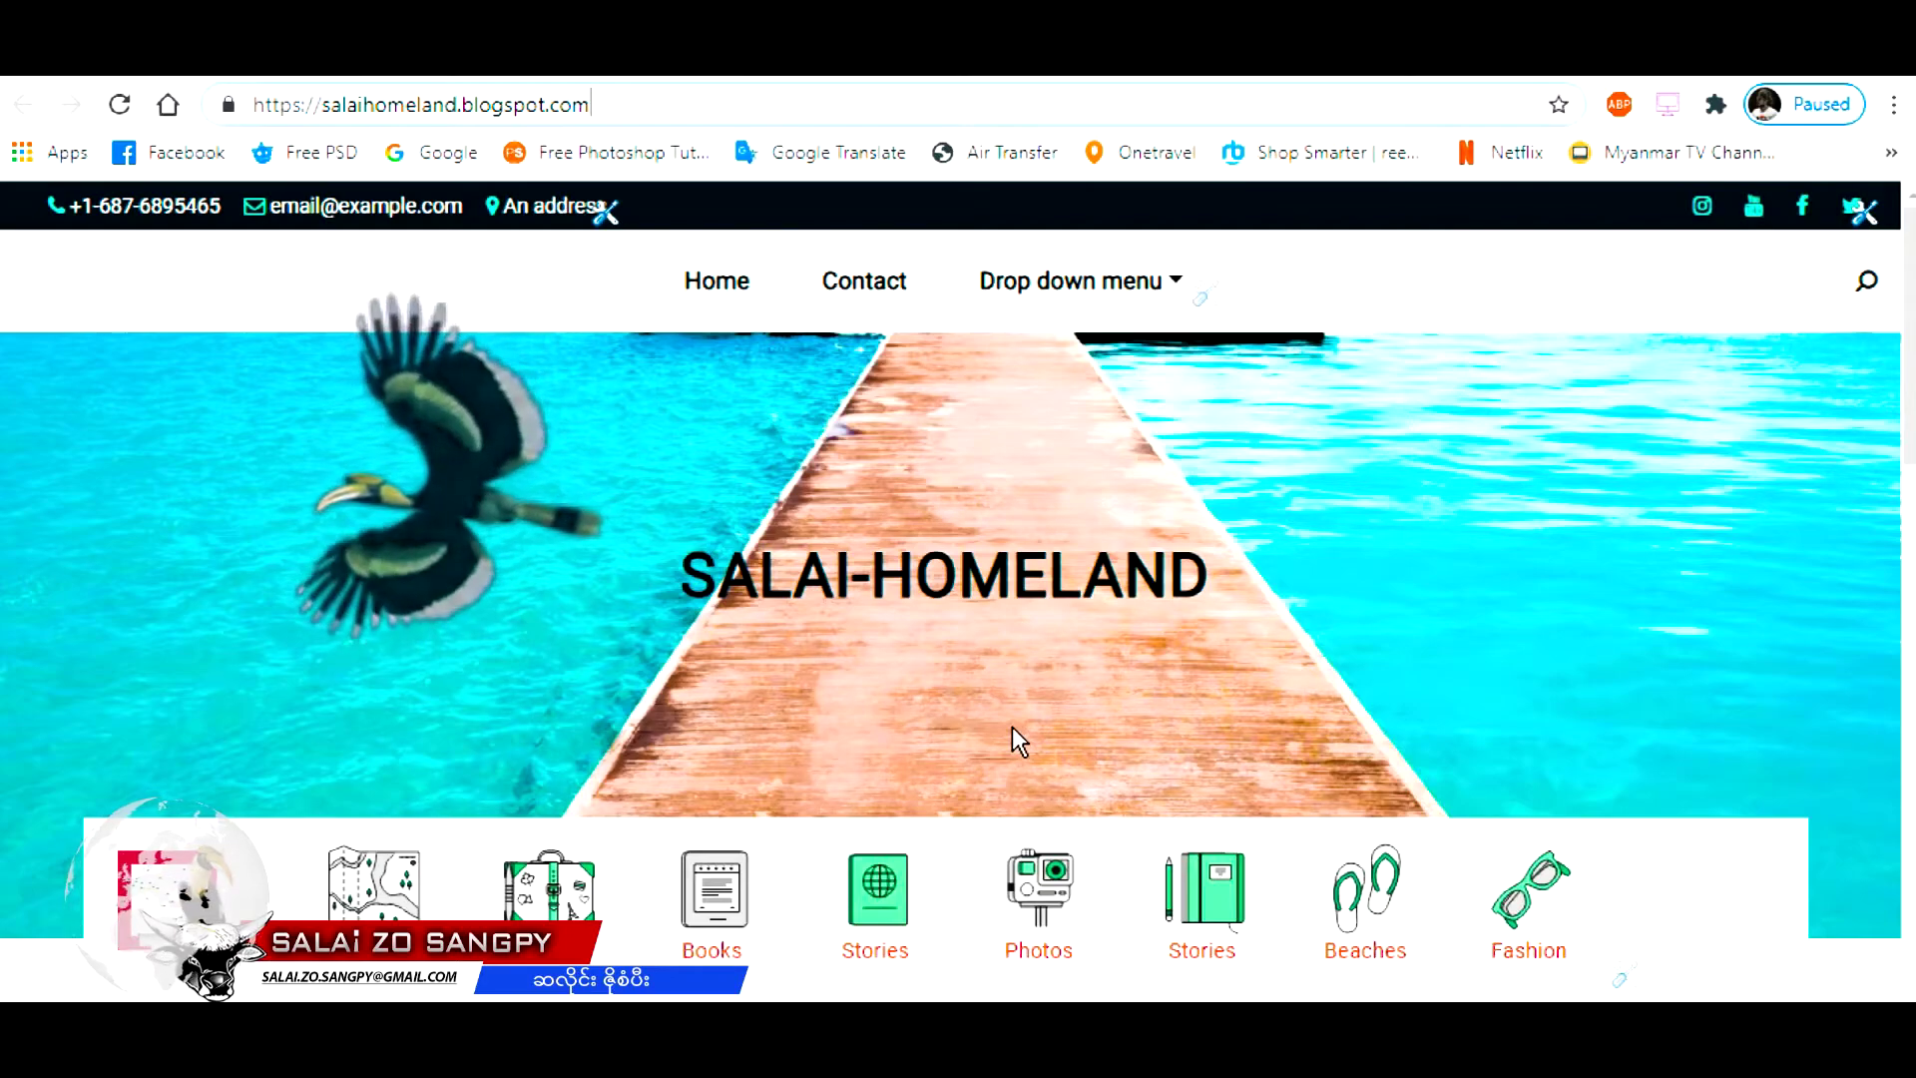
scroll(942, 826, down, 5)
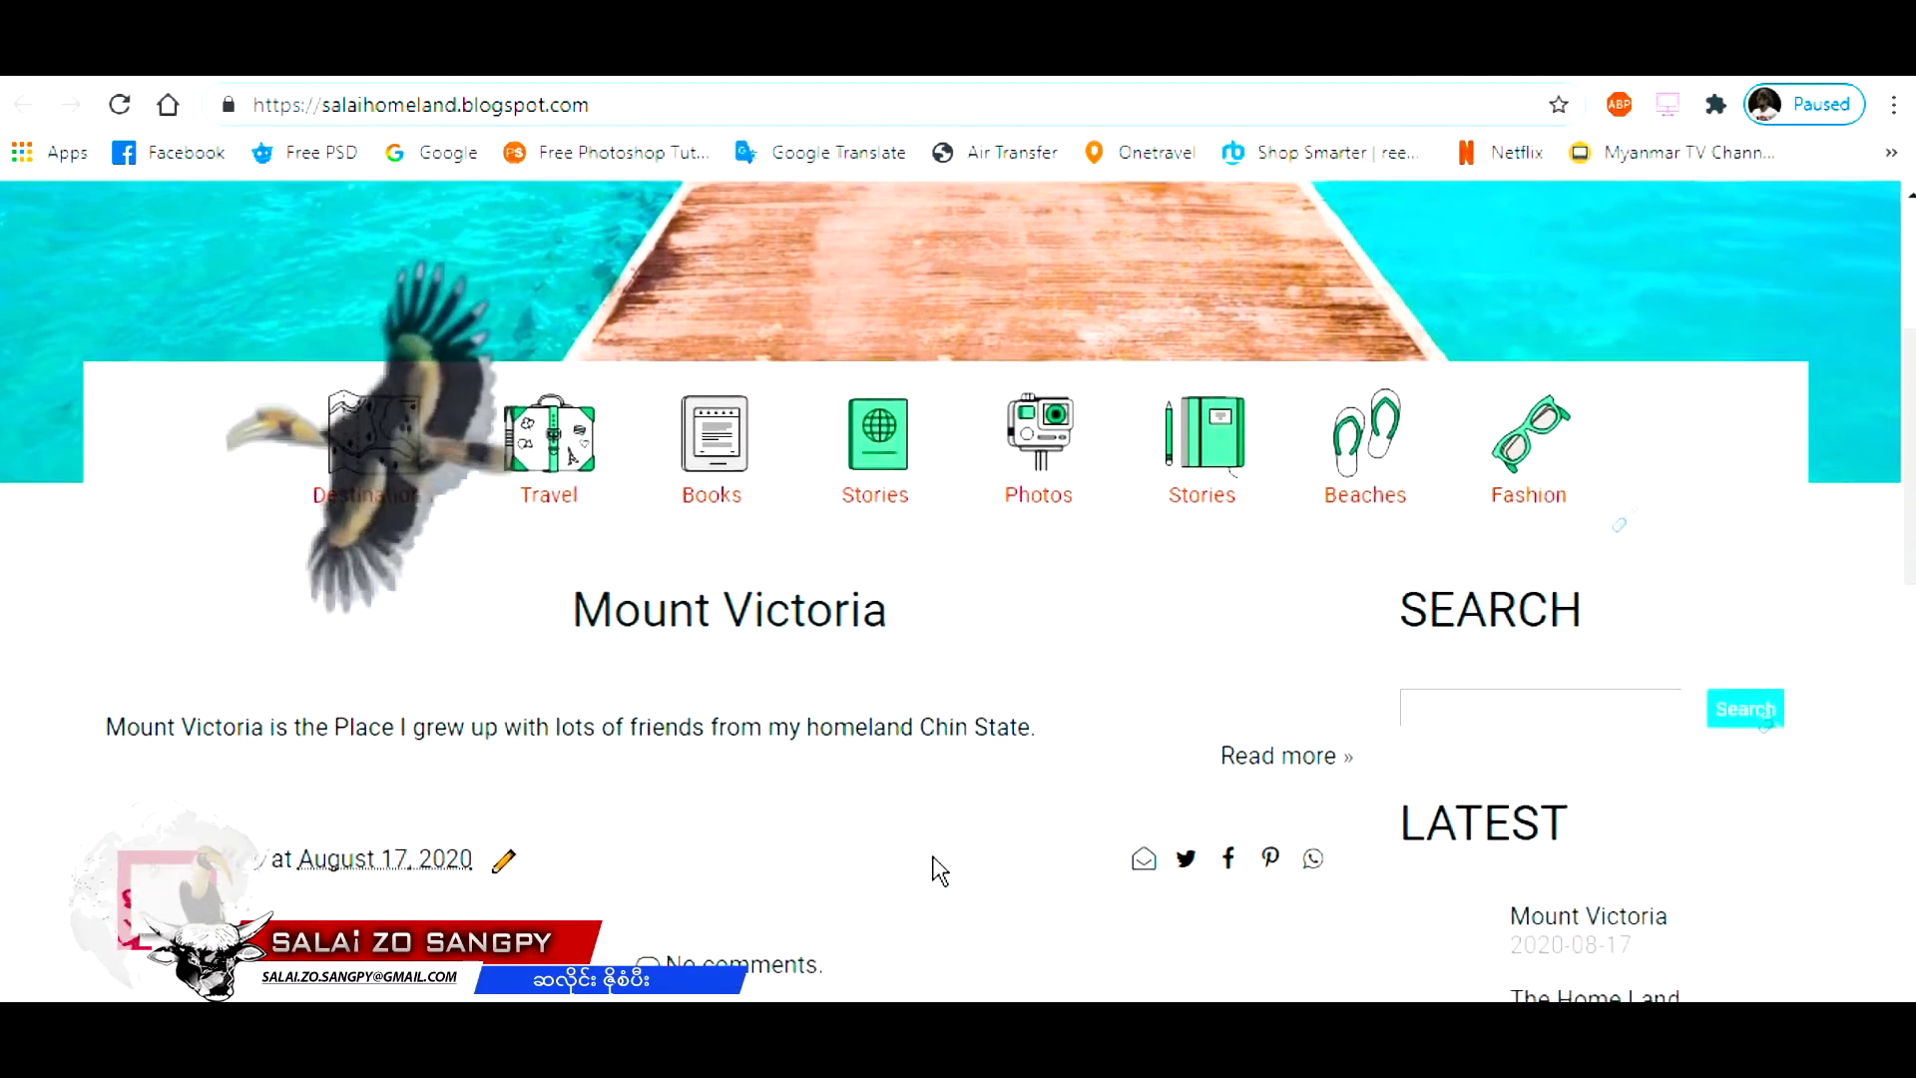
scroll(938, 870, down, 2)
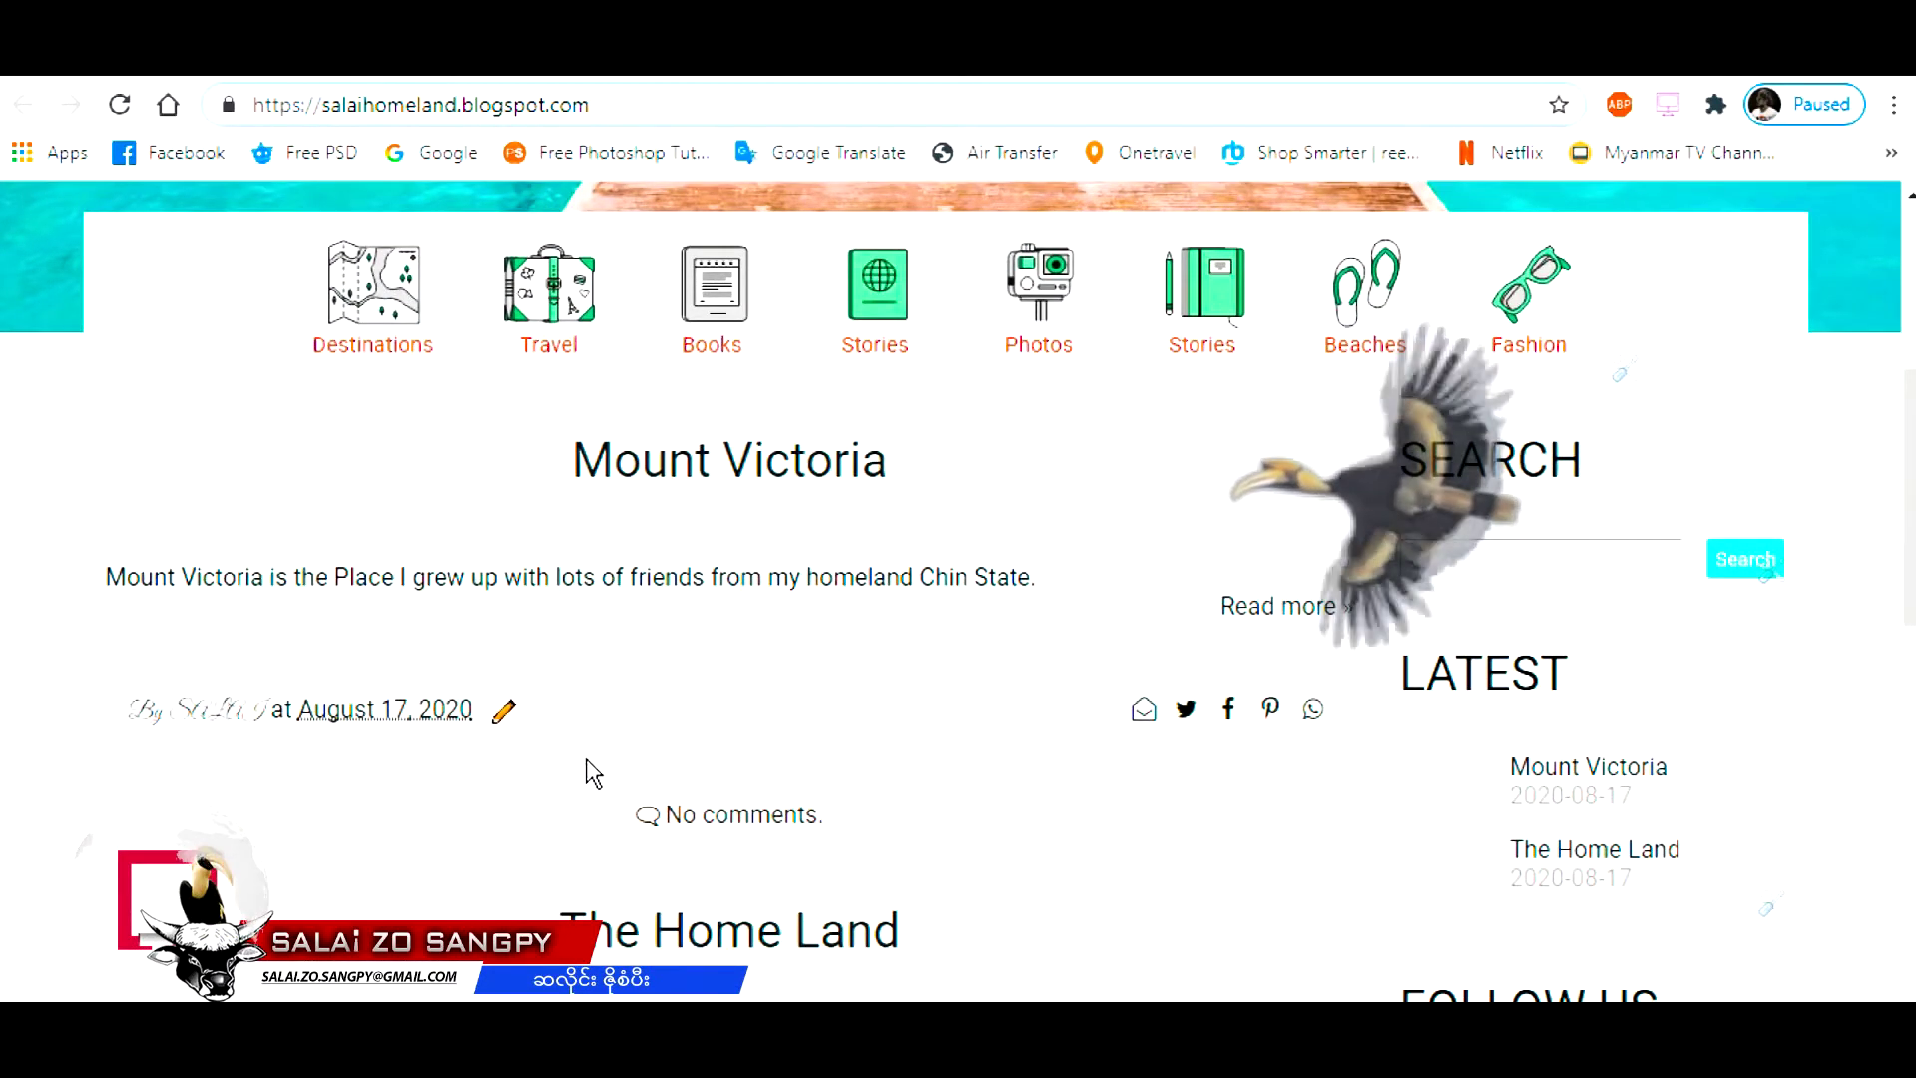
scroll(699, 779, down, 5)
scroll(914, 660, up, 2)
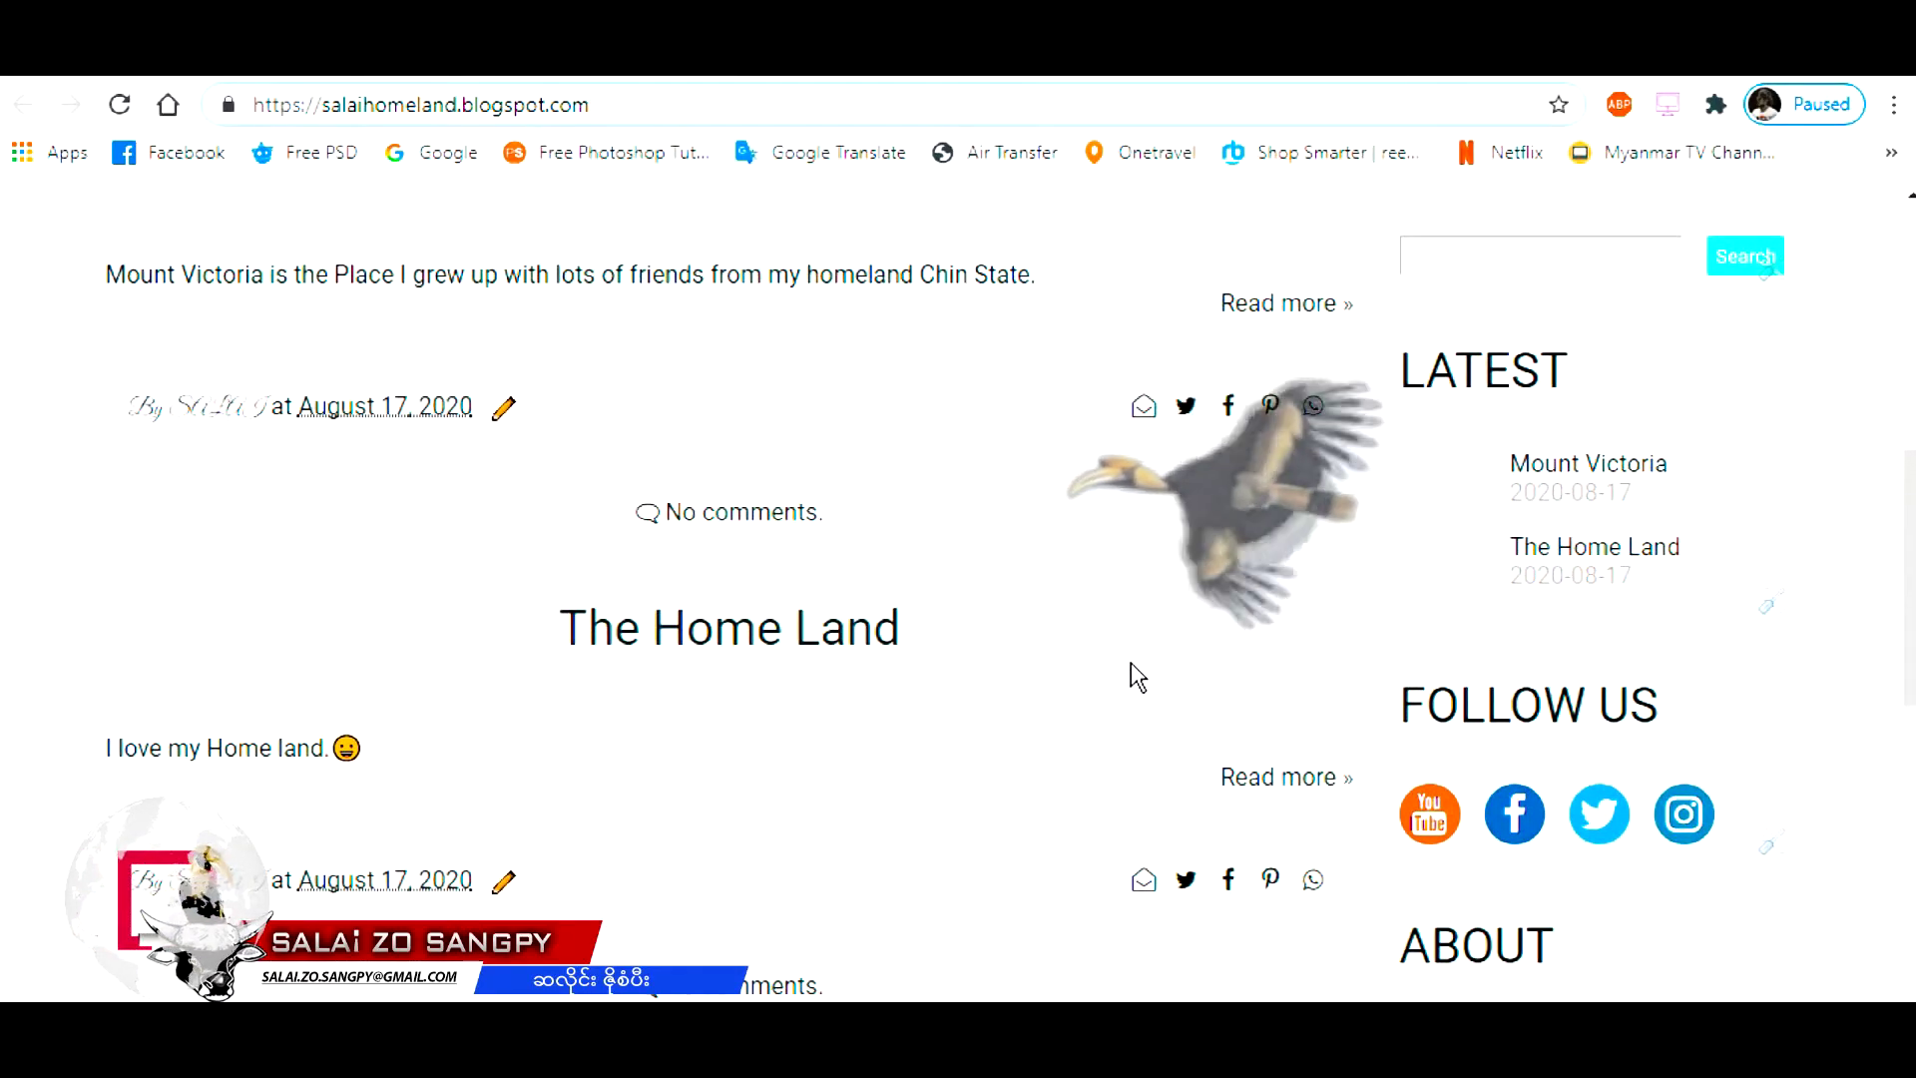
scroll(1062, 728, up, 3)
scroll(1080, 753, down, 3)
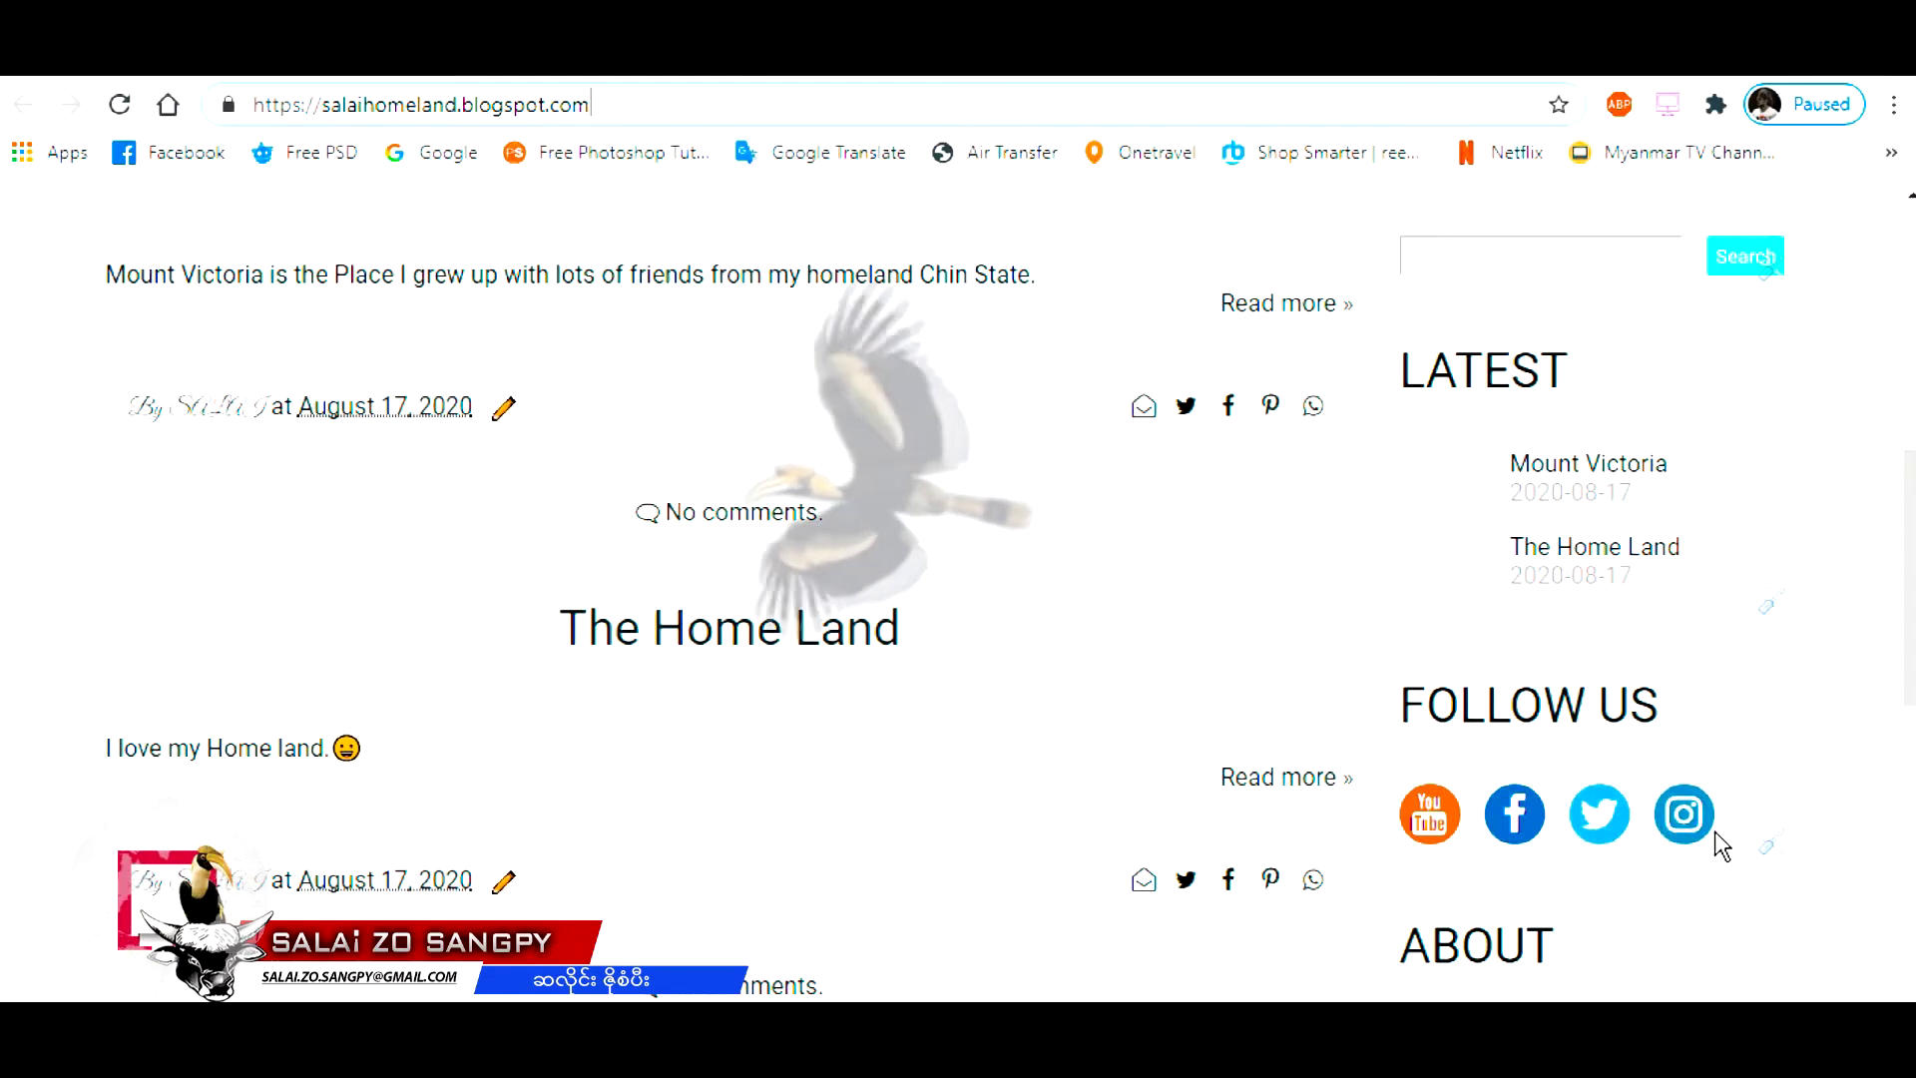
key(Return)
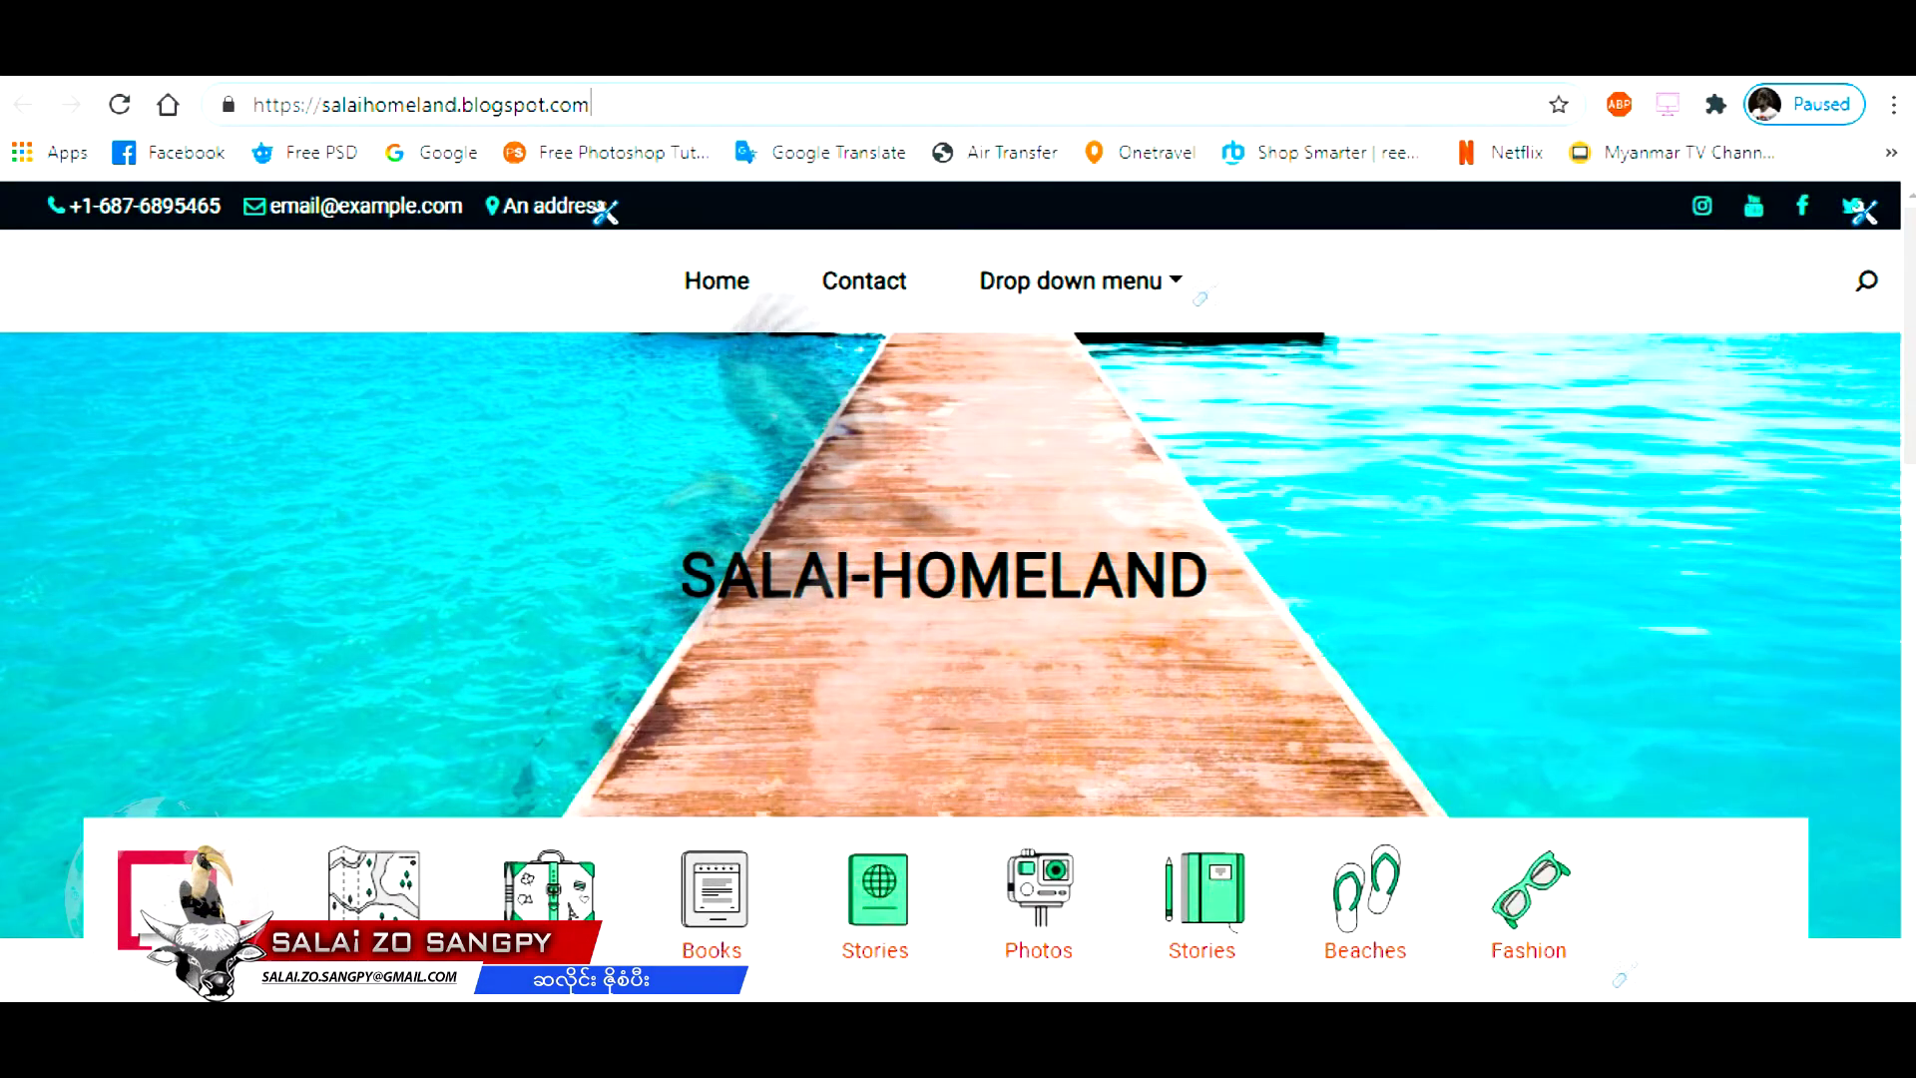